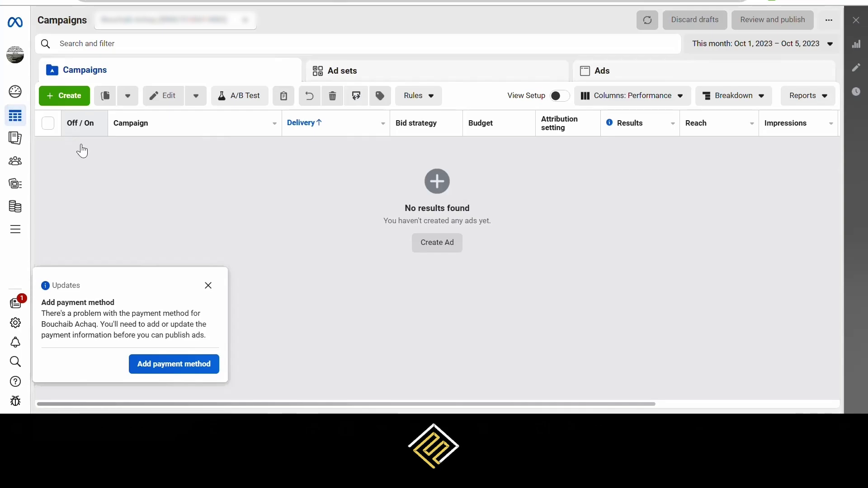
{"action": "left_click", "coordinate": [209, 286]}
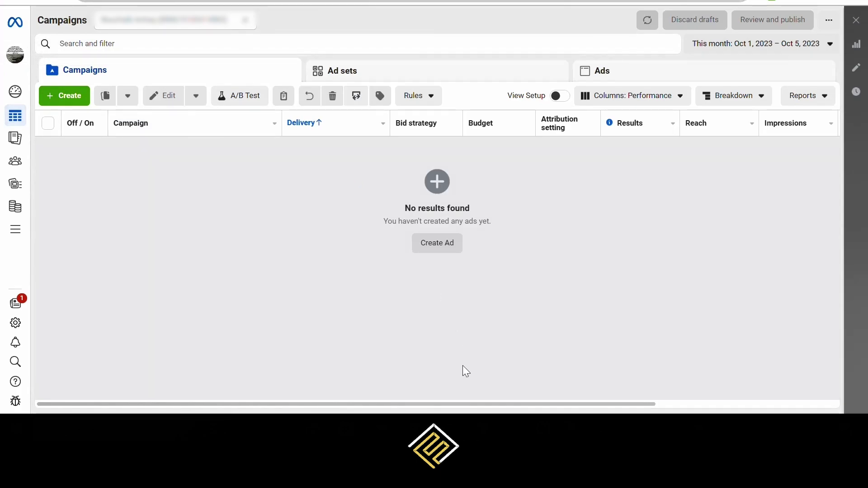
{"action": "left_click", "coordinate": [430, 480]}
{"action": "left_click_drag", "start_coordinate": [143, 123], "coordinate": [351, 123]}
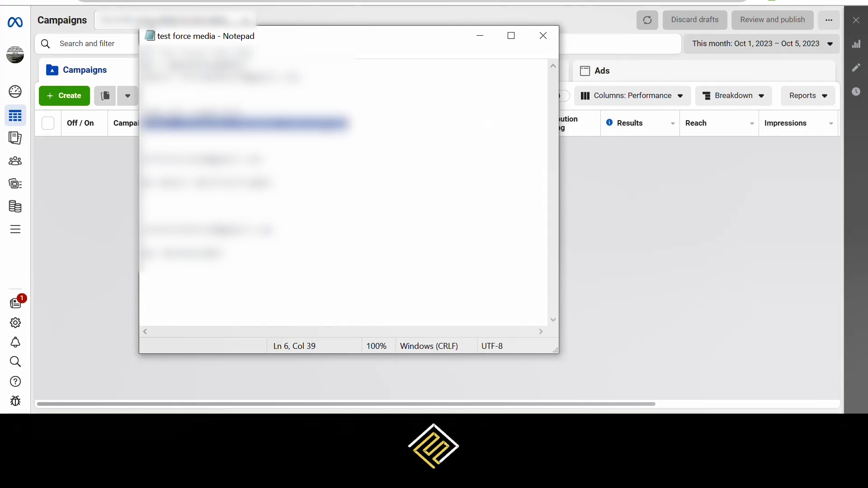
{"action": "right_click", "coordinate": [154, 131]}
{"action": "left_click", "coordinate": [195, 273]}
{"action": "type", "text": "https://business.facebook.com/overview"}
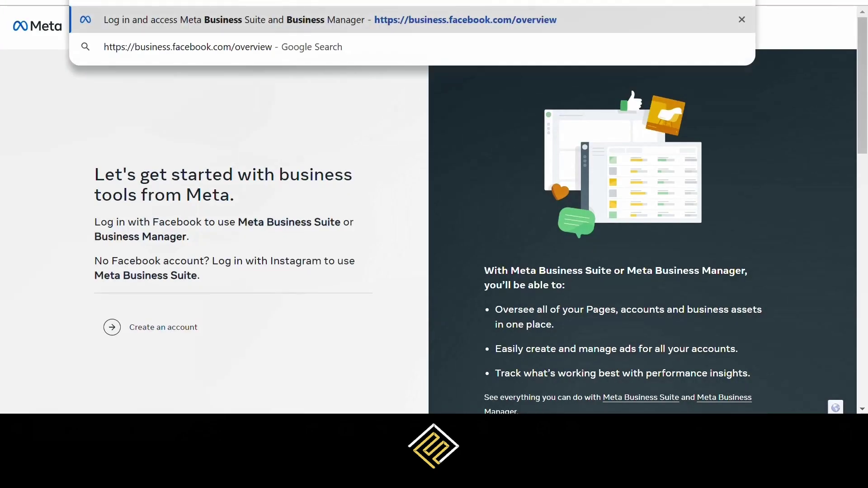
{"action": "key", "text": "Return"}
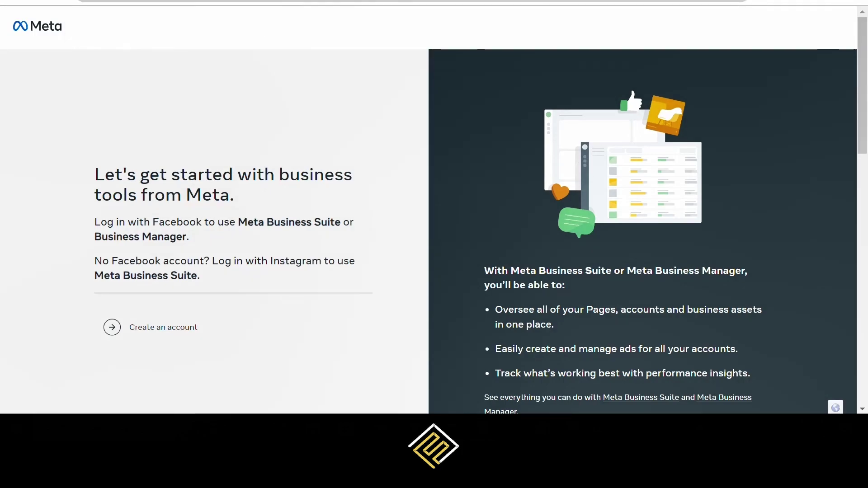
Start creating a Business Manager account and fill in the business email copied from the Notepad notes
{"action": "left_click", "coordinate": [174, 334]}
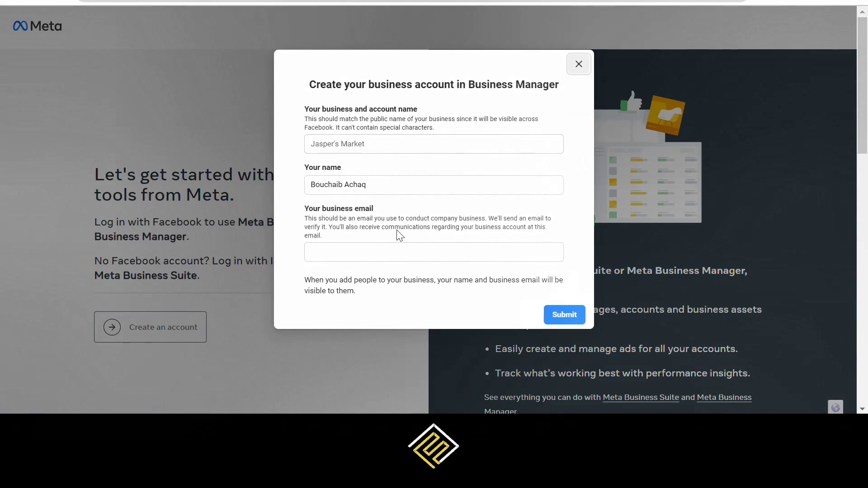
{"action": "left_click", "coordinate": [398, 249]}
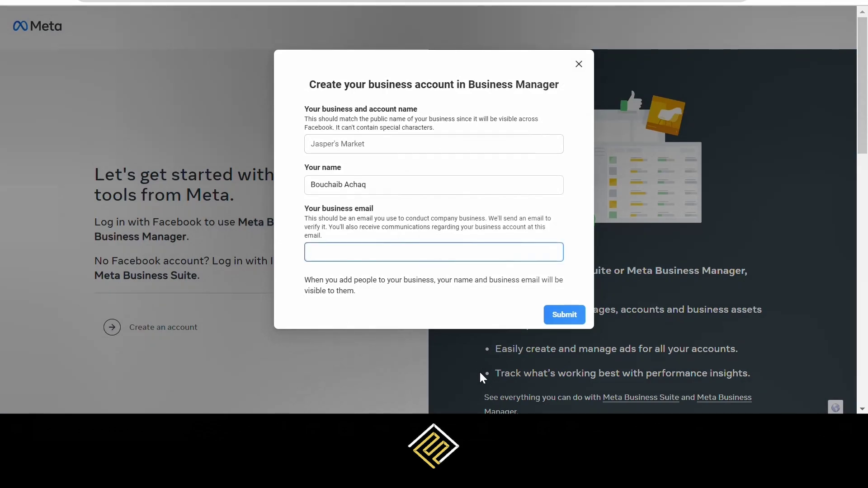
{"action": "key", "text": "alt+Tab"}
{"action": "left_click", "coordinate": [249, 230]}
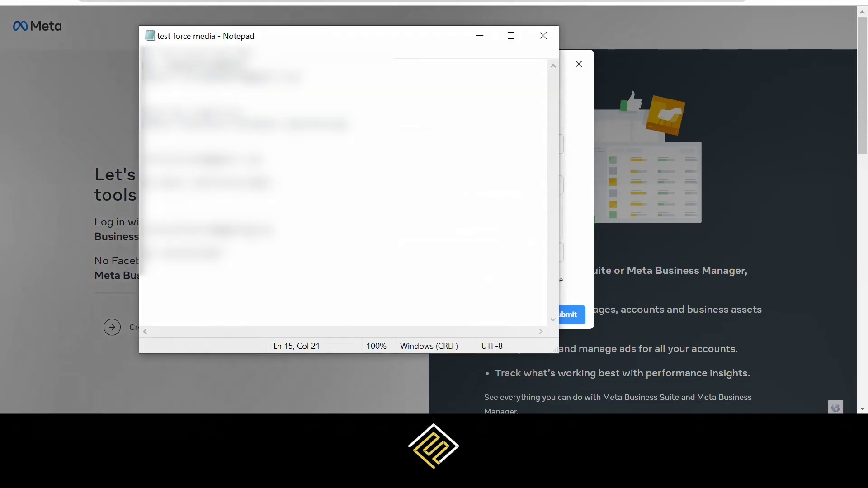
{"action": "double_click", "coordinate": [249, 230]}
{"action": "right_click", "coordinate": [250, 230]}
{"action": "left_click", "coordinate": [112, 85]}
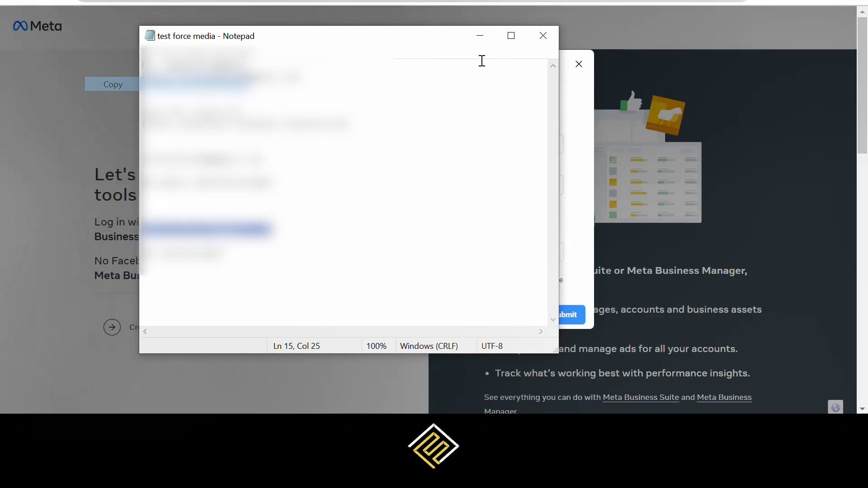
{"action": "left_click", "coordinate": [480, 36]}
{"action": "key", "text": "ctrl+v"}
Try to submit the new business account with its business name filled in, and start replacing that name with one beginning "fr"
{"action": "left_click", "coordinate": [410, 143]}
{"action": "type", "text": "C"}
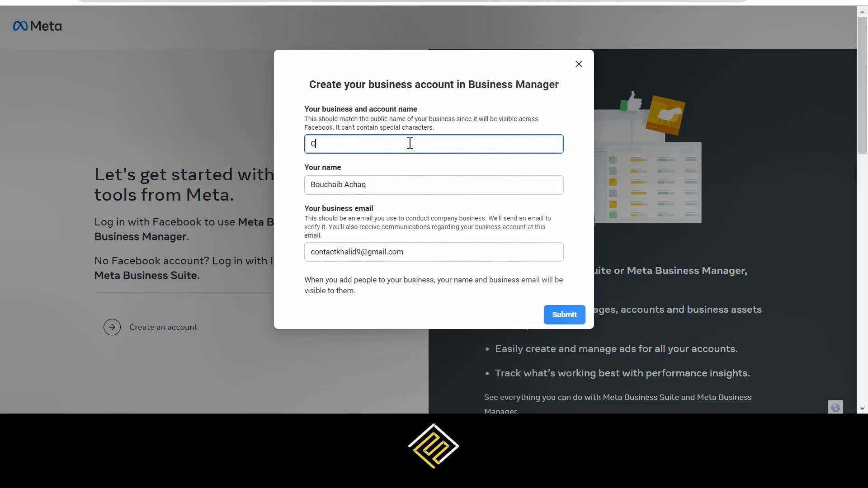
{"action": "type", "text": "ontact khalid"}
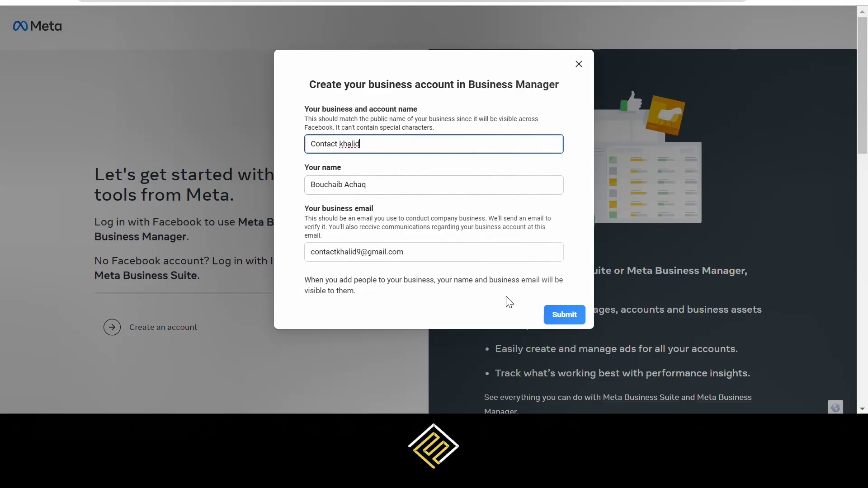
{"action": "left_click", "coordinate": [566, 322]}
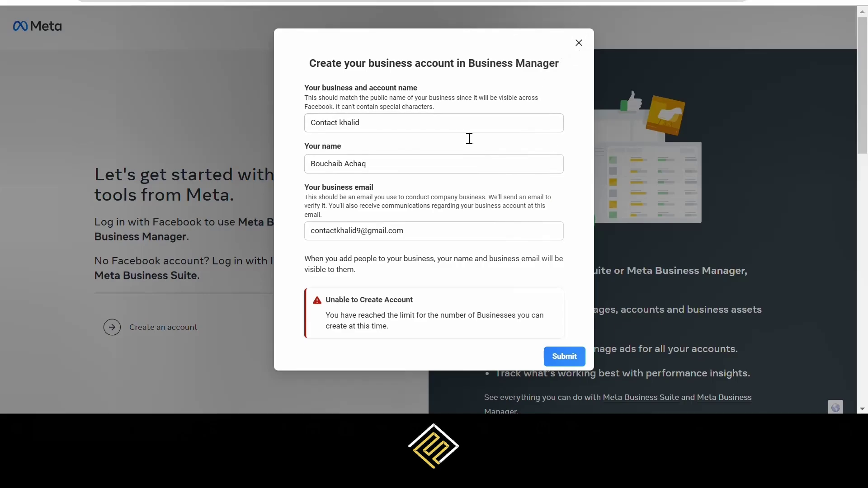
{"action": "triple_click", "coordinate": [376, 127]}
{"action": "type", "text": "fr"}
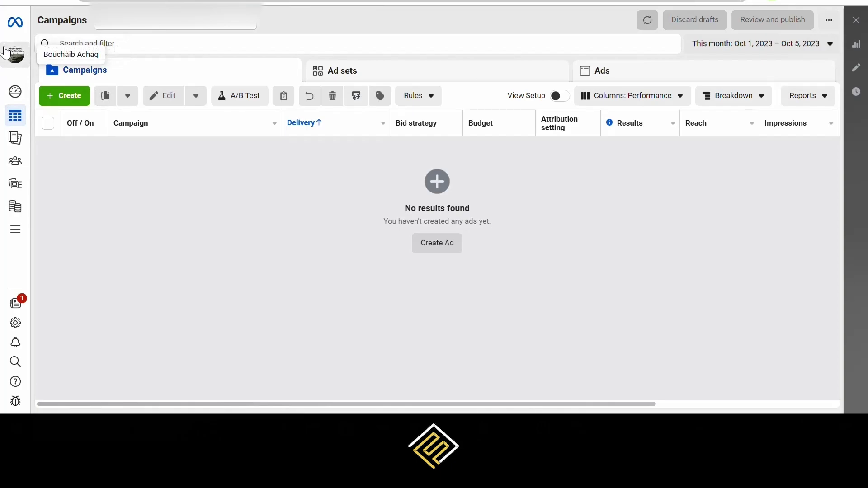
Switch Ads Manager to the business account marked F, select its Fr Maroc leads ad account, and dismiss the columns tip
{"action": "left_click", "coordinate": [6, 51]}
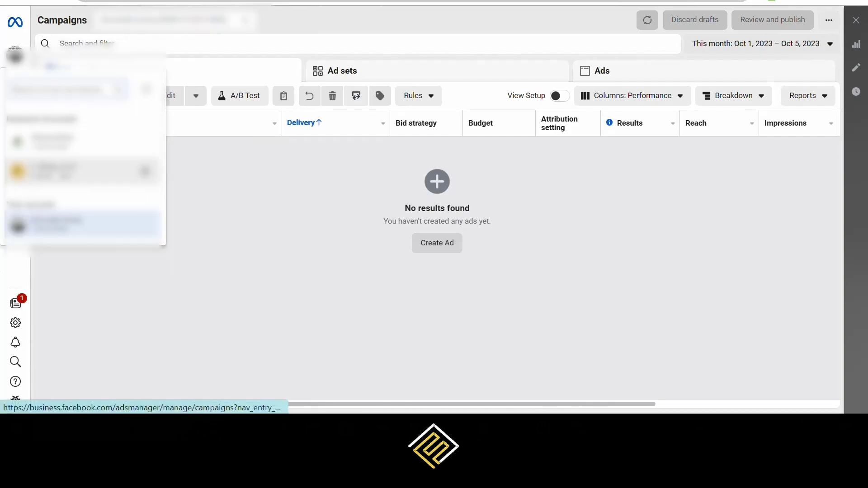
{"action": "left_click", "coordinate": [50, 224]}
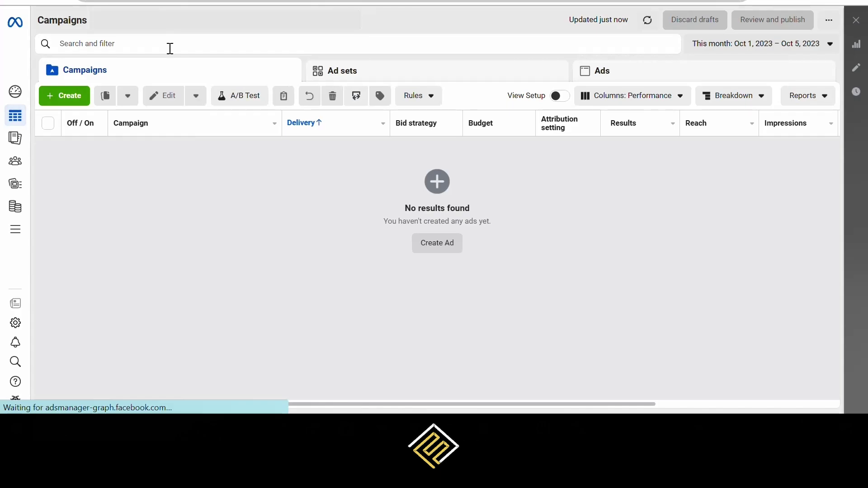
{"action": "left_click", "coordinate": [177, 19]}
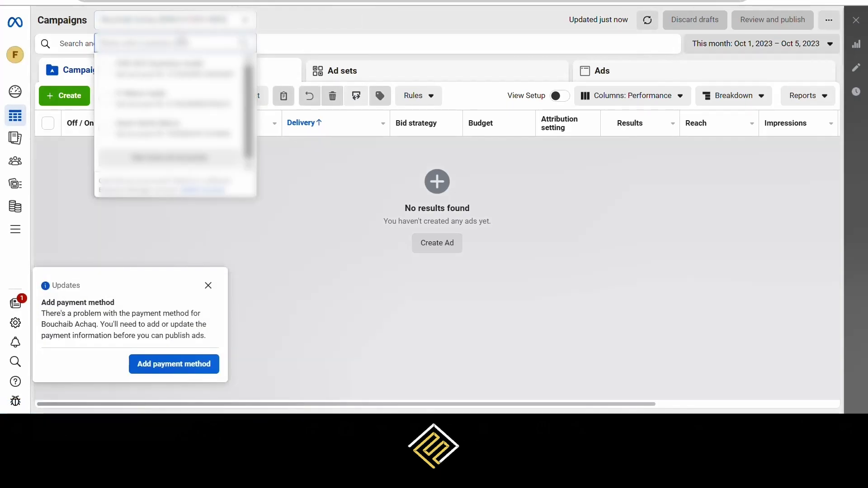
{"action": "left_click", "coordinate": [171, 103]}
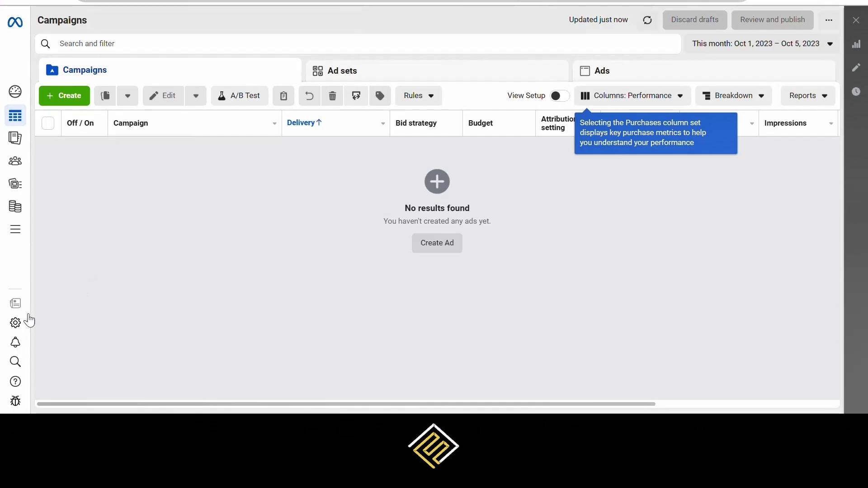
{"action": "left_click", "coordinate": [729, 126]}
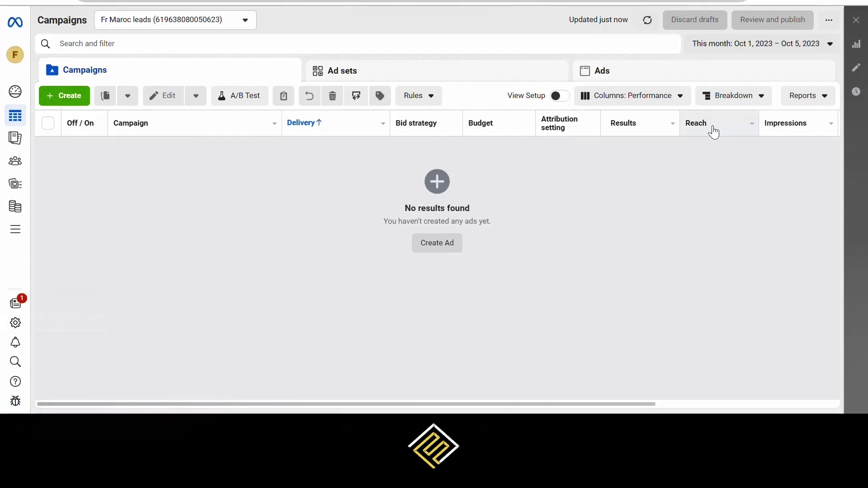
Switch to the Aloeverashop business account and open the ad accounts section of its business settings
{"action": "left_click", "coordinate": [15, 55]}
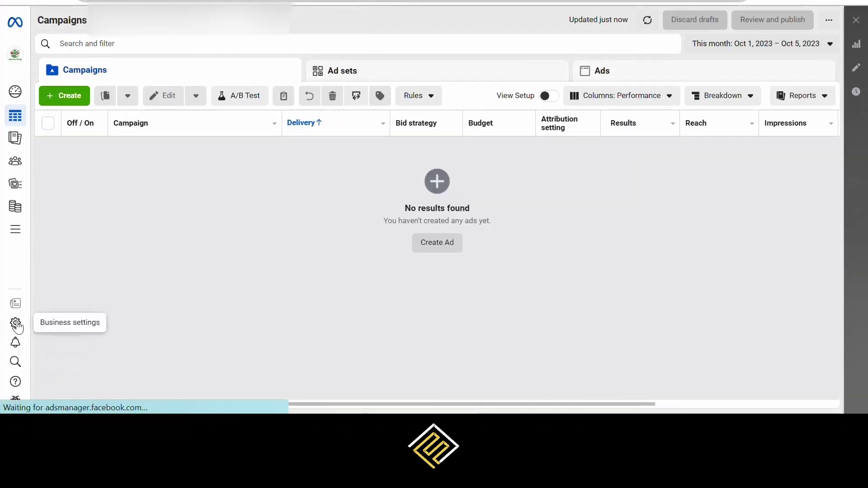
{"action": "left_click", "coordinate": [16, 324]}
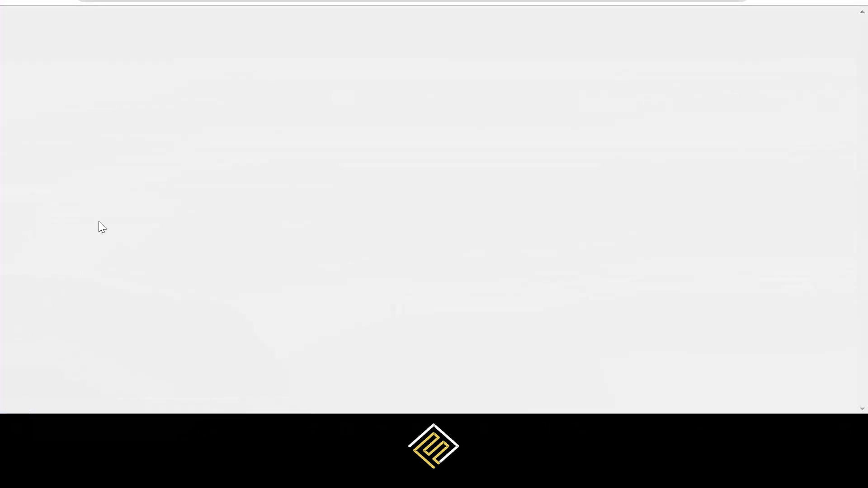
{"action": "scroll", "coordinate": [62, 183], "scroll_direction": "down", "scroll_amount": 4}
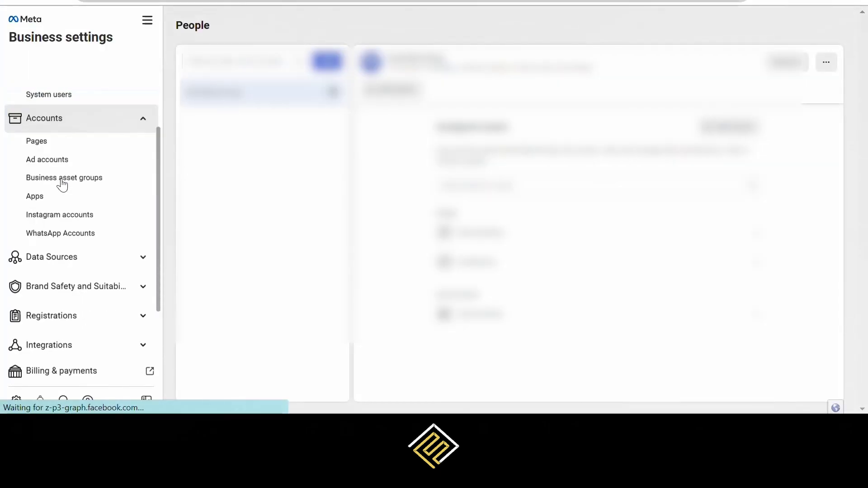
{"action": "scroll", "coordinate": [64, 176], "scroll_direction": "up", "scroll_amount": 2}
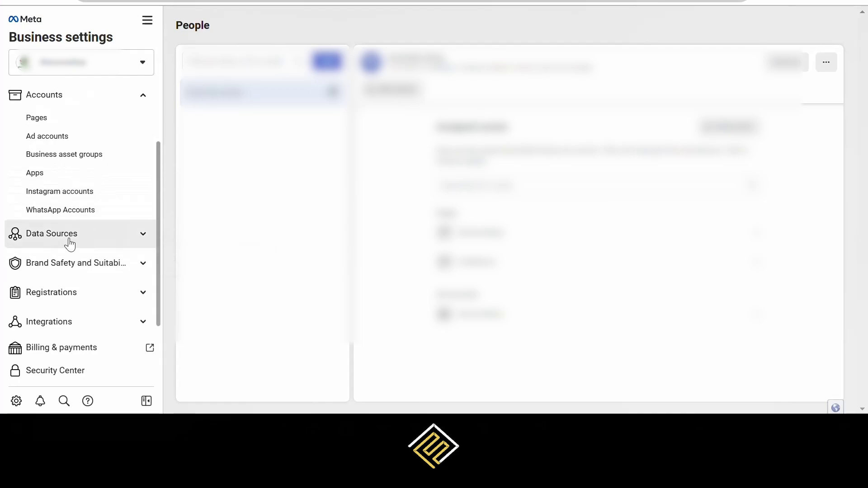
{"action": "left_click", "coordinate": [71, 144]}
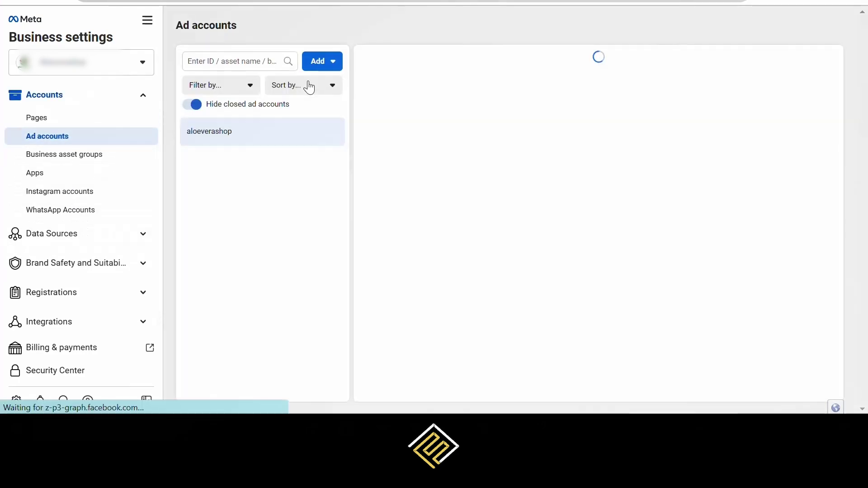
Create a new ad account, enter its ad account name, and assign its use to the current business
{"action": "left_click", "coordinate": [321, 63]}
{"action": "left_click", "coordinate": [353, 186]}
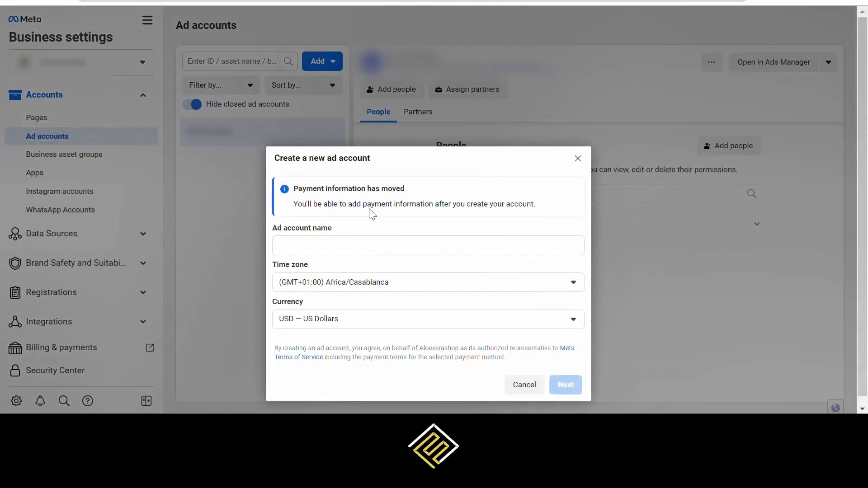
{"action": "left_click", "coordinate": [358, 243]}
{"action": "type", "text": "Contact khalid"}
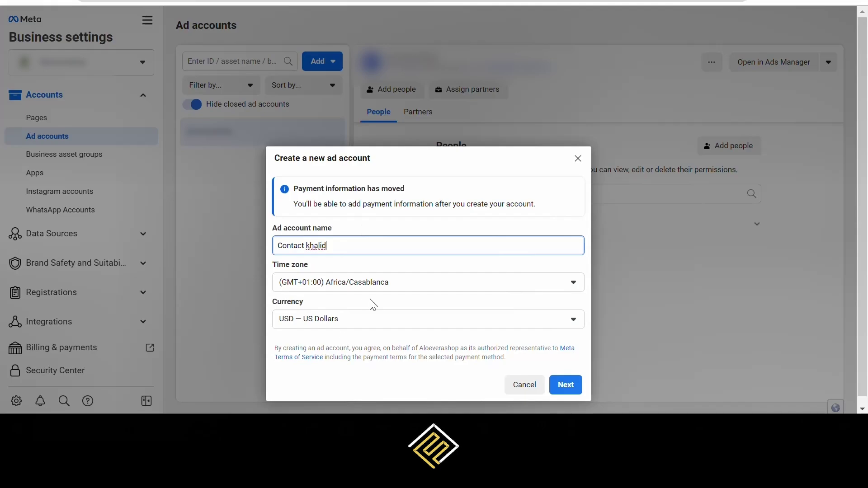
{"action": "left_click", "coordinate": [555, 383]}
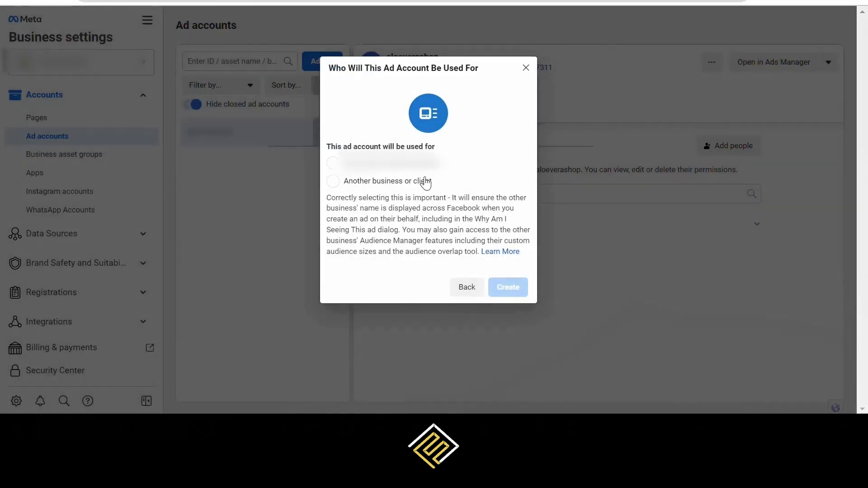
{"action": "left_click", "coordinate": [420, 171]}
{"action": "left_click", "coordinate": [510, 284]}
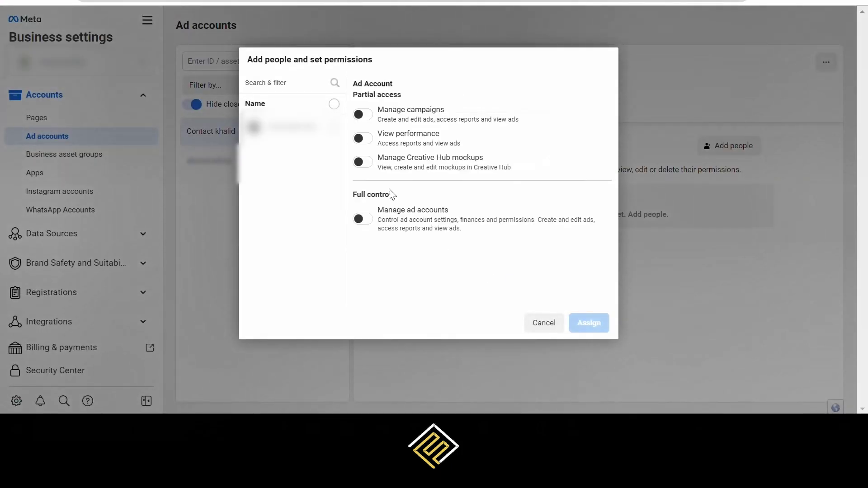
Assign the listed person full control to manage ad accounts, and leave the payment information form without filling it in
{"action": "left_click", "coordinate": [335, 127]}
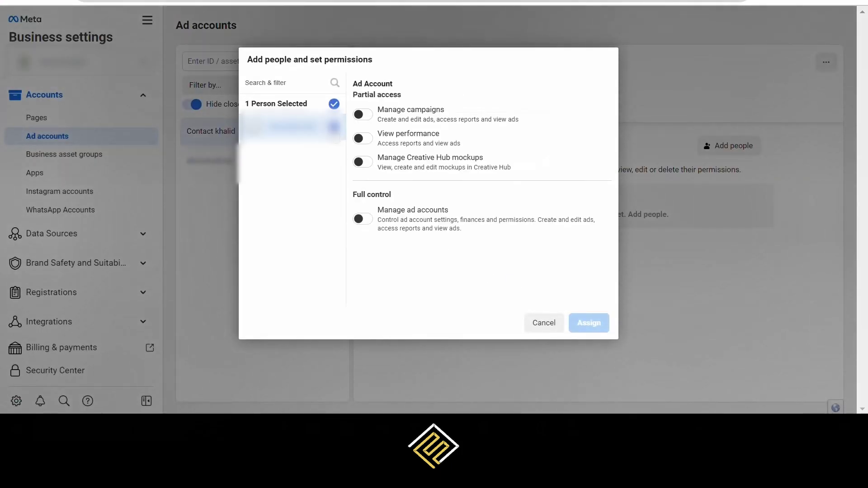
{"action": "left_click", "coordinate": [363, 219]}
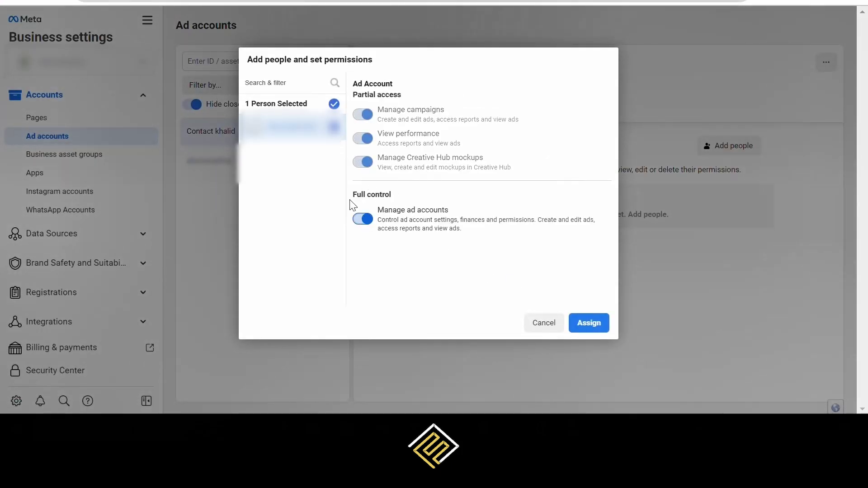
{"action": "left_click", "coordinate": [595, 334]}
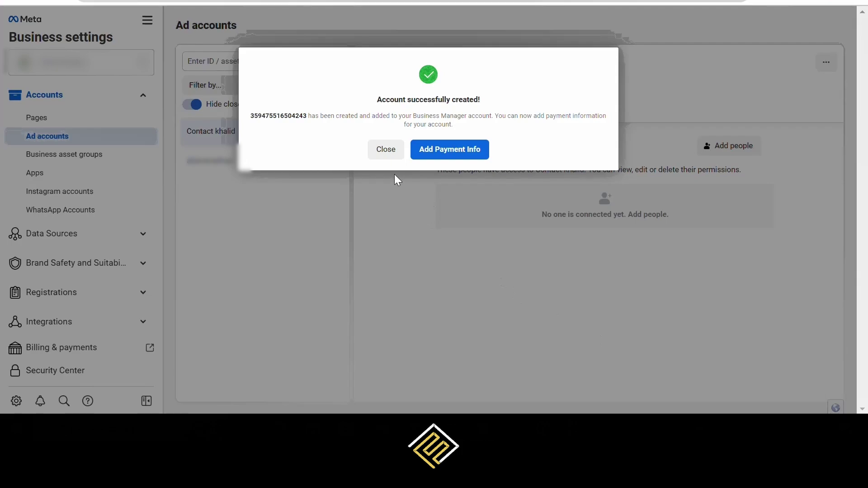
{"action": "left_click", "coordinate": [435, 155]}
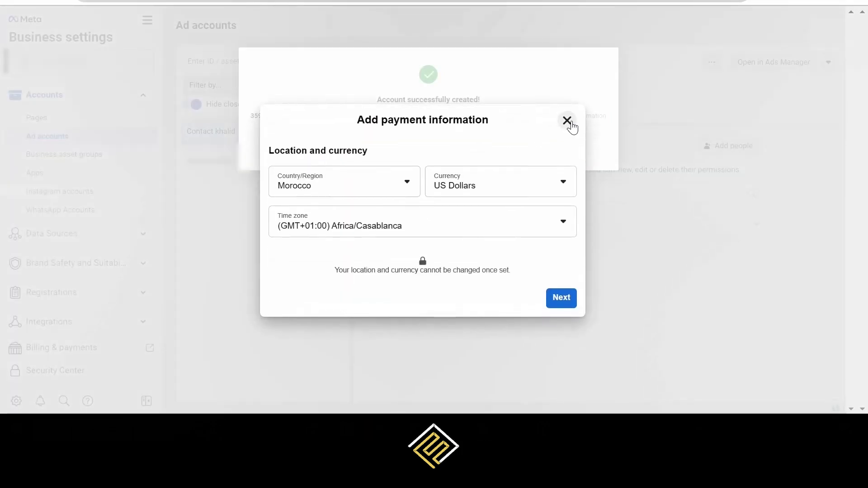
{"action": "left_click", "coordinate": [568, 121]}
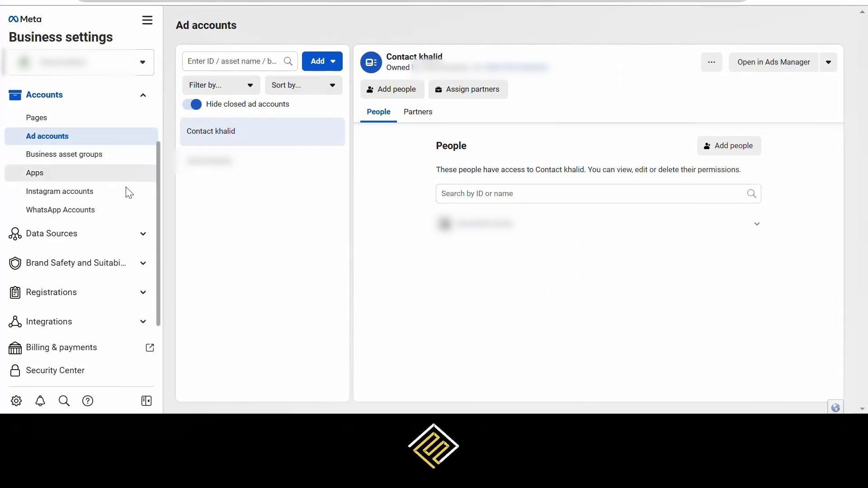
Open the business info page of the business settings and go to its My info section
{"action": "scroll", "coordinate": [113, 217], "scroll_direction": "down", "scroll_amount": 2}
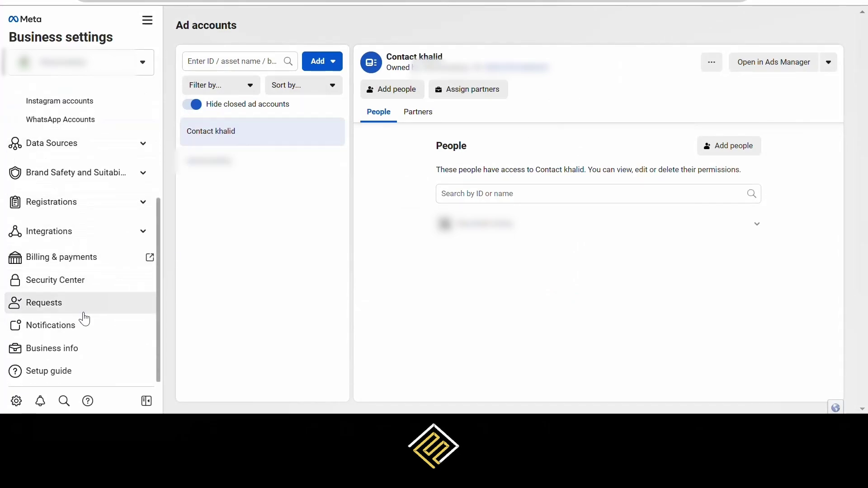
{"action": "left_click", "coordinate": [96, 348]}
{"action": "scroll", "coordinate": [401, 262], "scroll_direction": "down", "scroll_amount": 3}
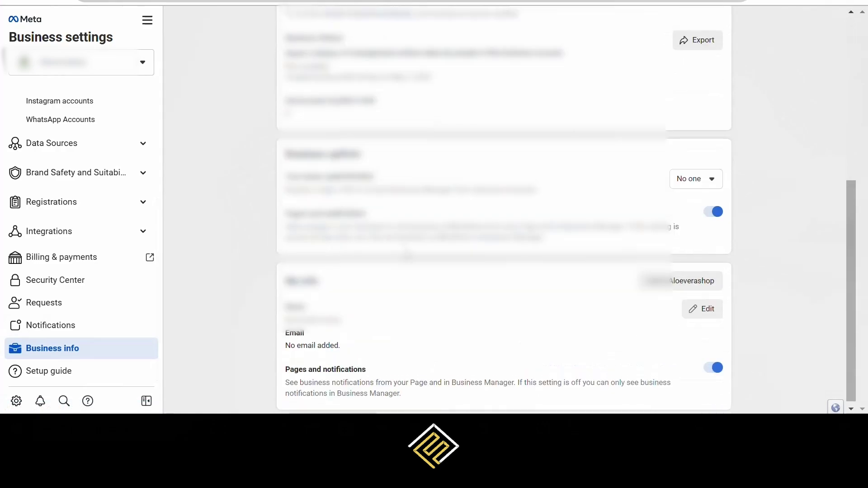
Edit My info, copy the business email from the Notepad file, enter it in the email and confirmation fields, and save
{"action": "left_click", "coordinate": [700, 311]}
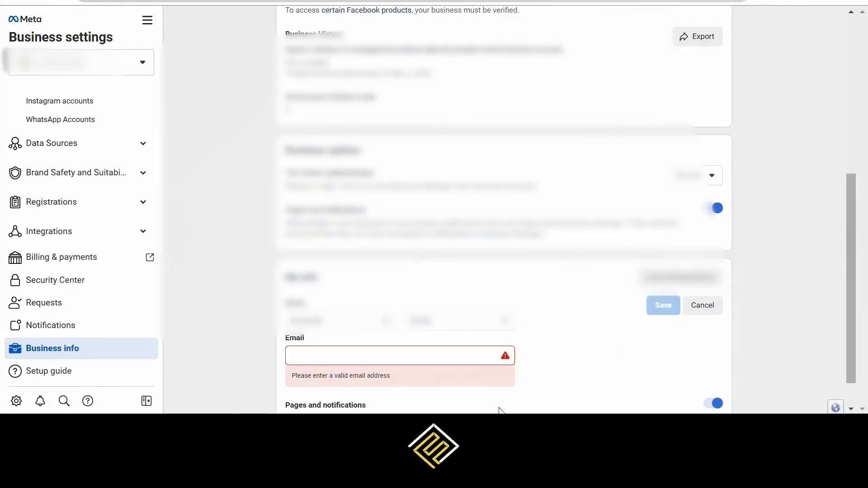
{"action": "key", "text": "alt+Tab"}
{"action": "right_click", "coordinate": [230, 230]}
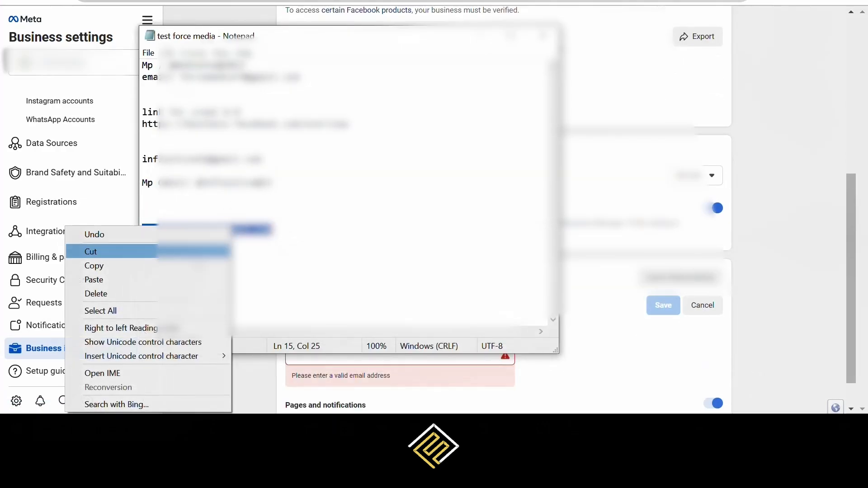
{"action": "left_click", "coordinate": [212, 265]}
{"action": "left_click", "coordinate": [595, 354]}
{"action": "left_click", "coordinate": [453, 355]}
{"action": "key", "text": "ctrl+v"}
{"action": "left_click", "coordinate": [440, 389]}
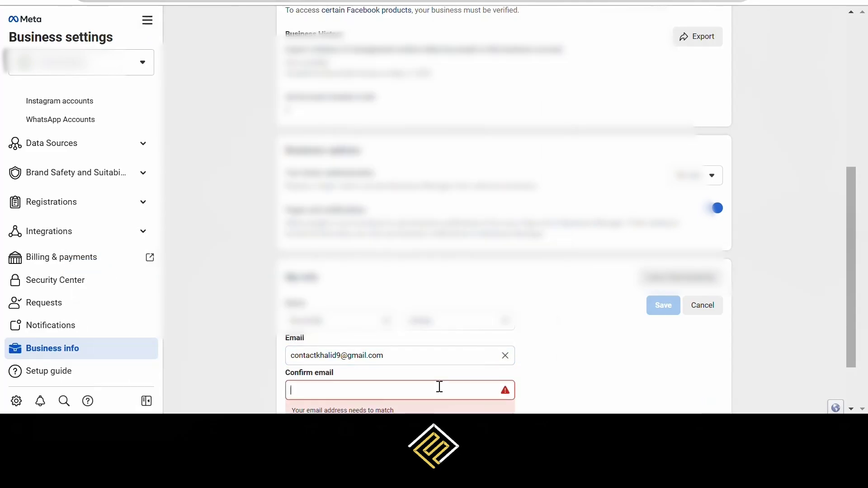
{"action": "key", "text": "ctrl+v"}
{"action": "left_click", "coordinate": [662, 307]}
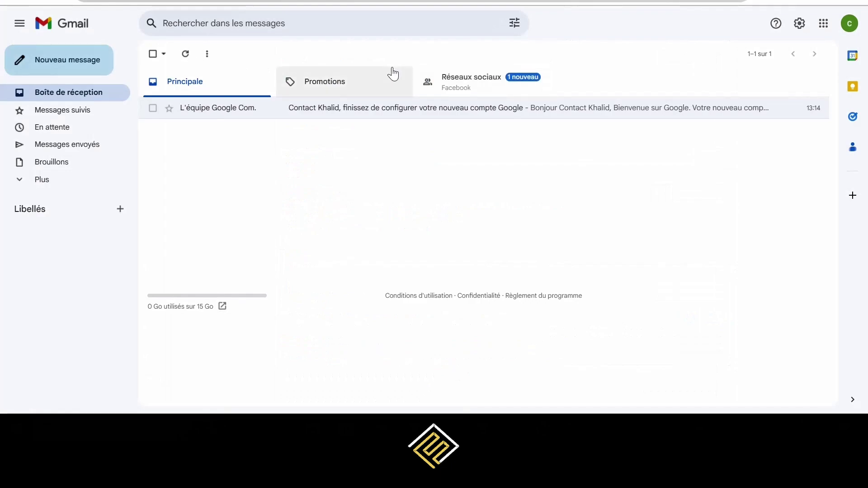
Open Facebook's confirmation message in Gmail's social category and confirm the business email address
{"action": "left_click", "coordinate": [493, 85]}
{"action": "left_click", "coordinate": [379, 150]}
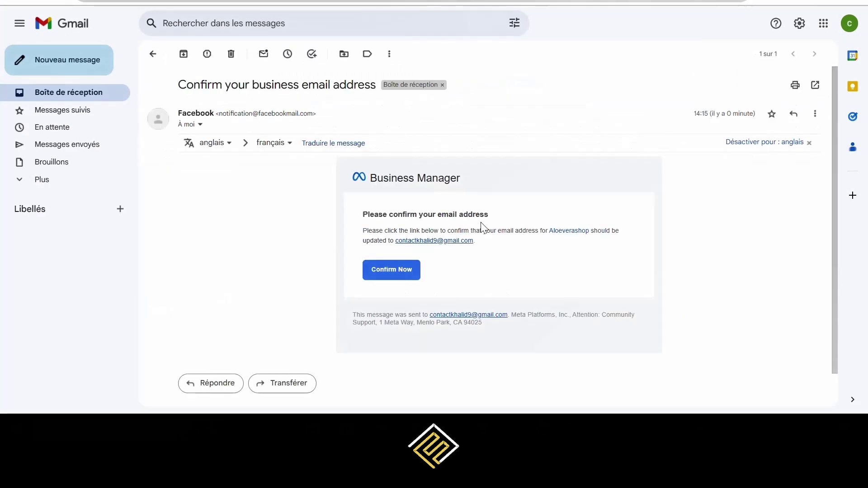
{"action": "left_click", "coordinate": [408, 272]}
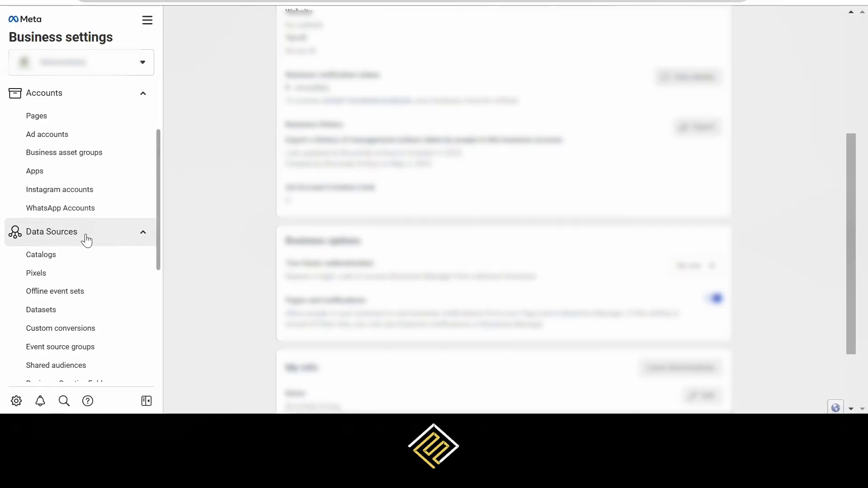
Check the pixels section under data sources, and create a new dataset named after the new ad account with "pixel" appended
{"action": "scroll", "coordinate": [86, 235], "scroll_direction": "down", "scroll_amount": 2}
{"action": "left_click", "coordinate": [58, 185]}
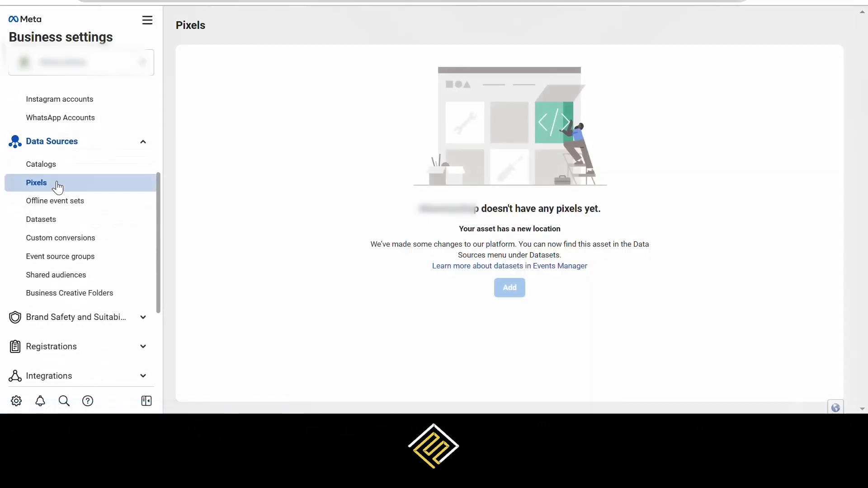
{"action": "mouse_move", "coordinate": [514, 293]}
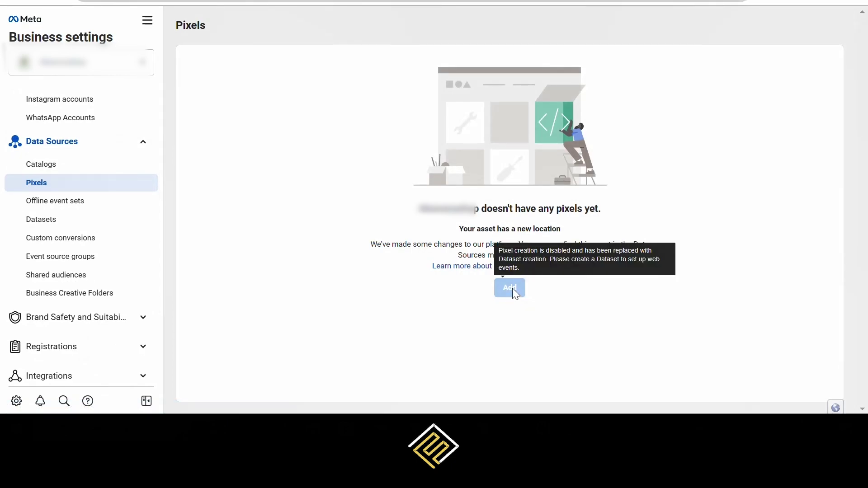
{"action": "left_click", "coordinate": [74, 223]}
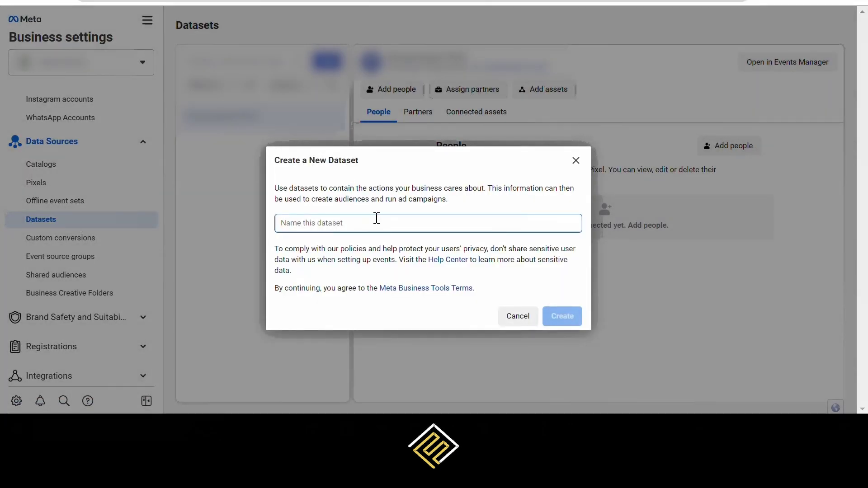
{"action": "type", "text": "Contact khalid pixel"}
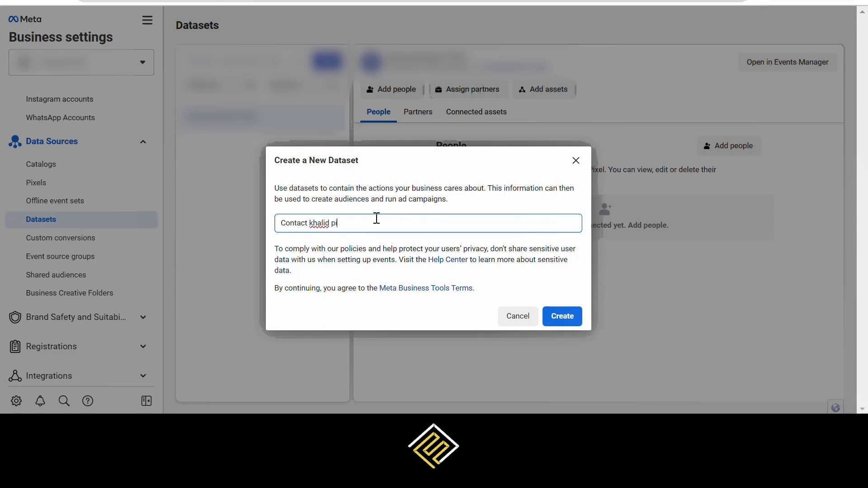
{"action": "left_click", "coordinate": [569, 318]}
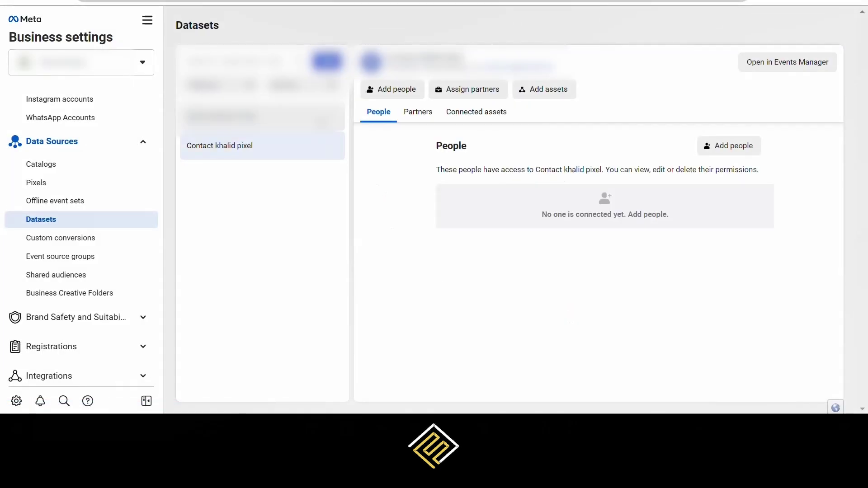
Create a second dataset named "pixel 2 contact"
{"action": "left_click", "coordinate": [326, 61]}
{"action": "left_click", "coordinate": [368, 160]}
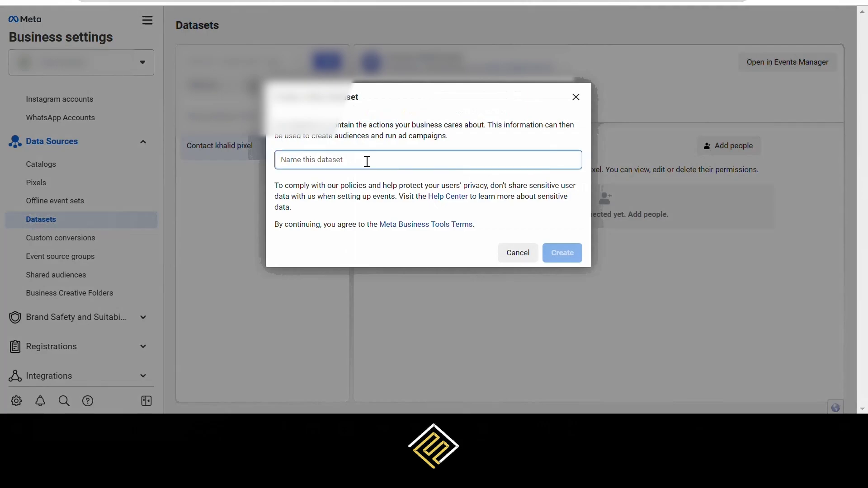
{"action": "type", "text": "pixel 2 contact"}
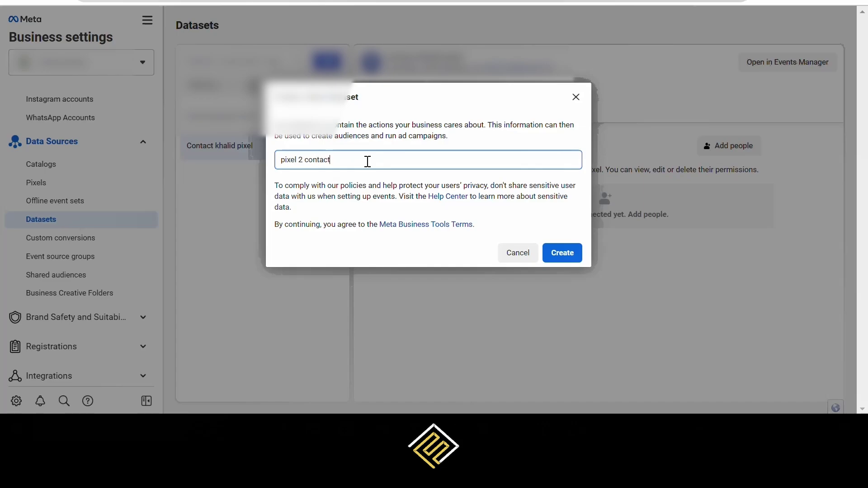
{"action": "left_click", "coordinate": [563, 253]}
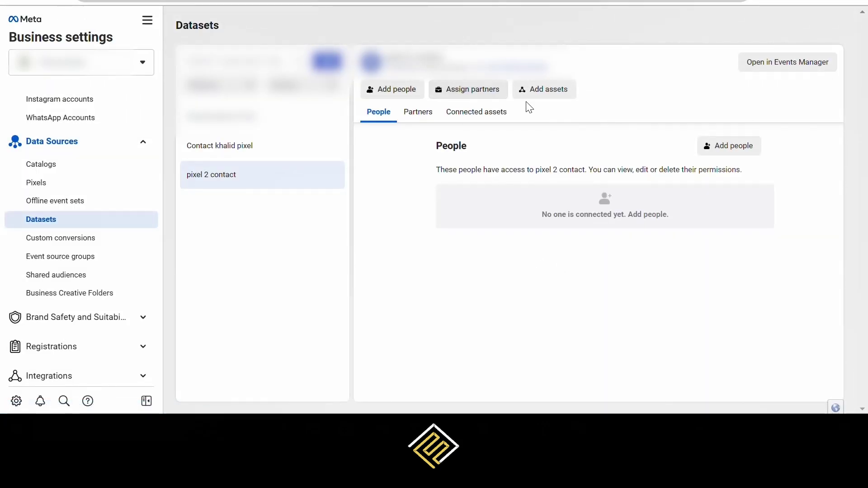
Add the newly created ad account as a connected asset of the first new pixel dataset
{"action": "left_click", "coordinate": [264, 154]}
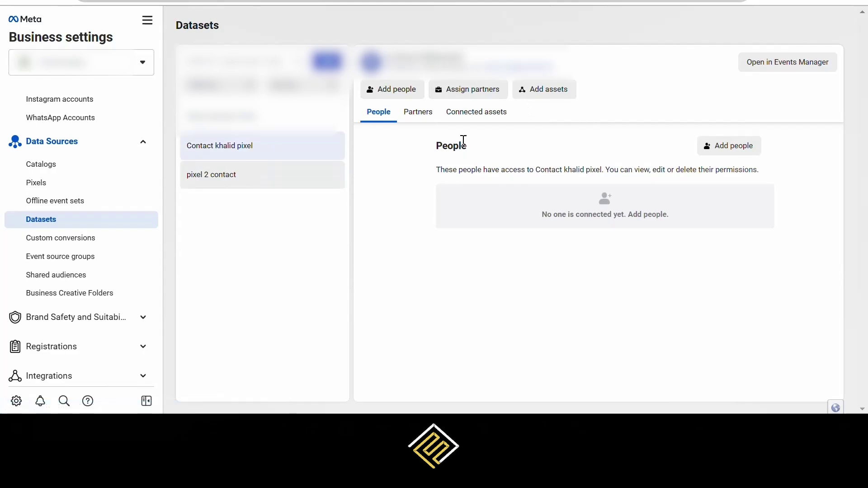
{"action": "left_click", "coordinate": [548, 95]}
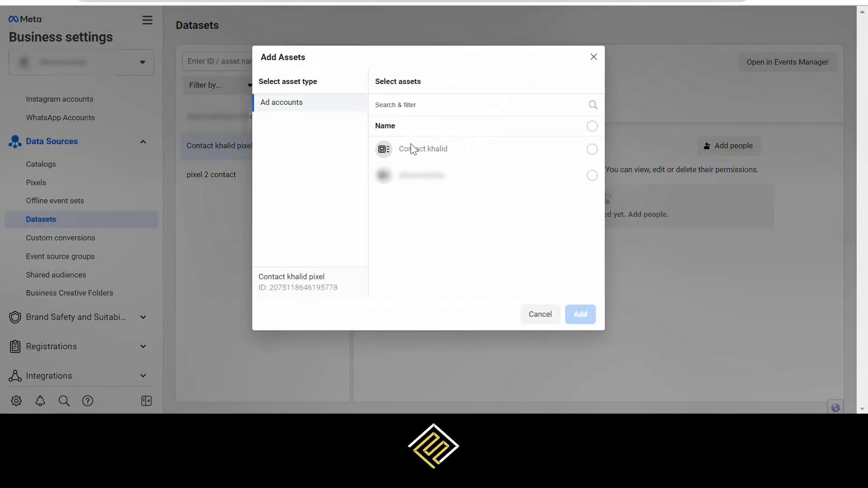
{"action": "left_click", "coordinate": [480, 154]}
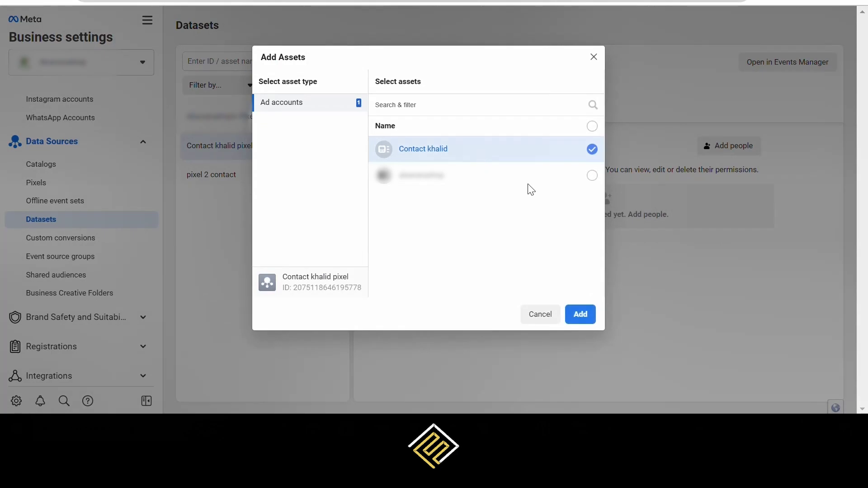
{"action": "left_click", "coordinate": [581, 313]}
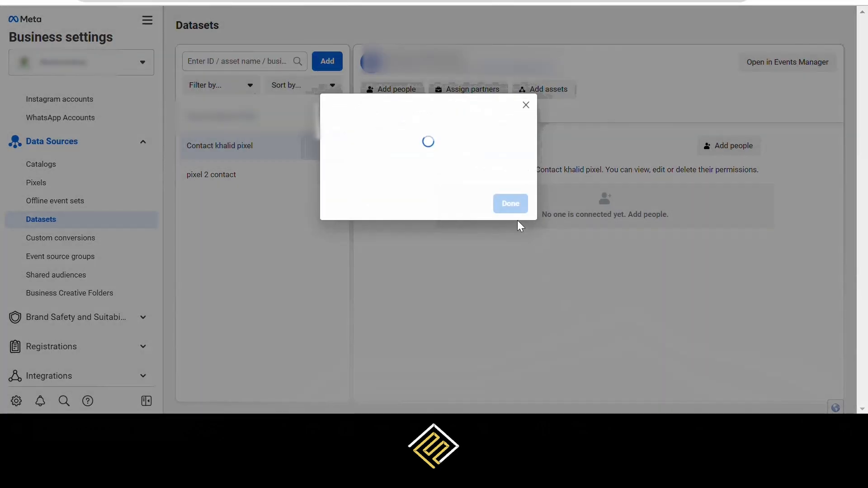
{"action": "left_click", "coordinate": [509, 195]}
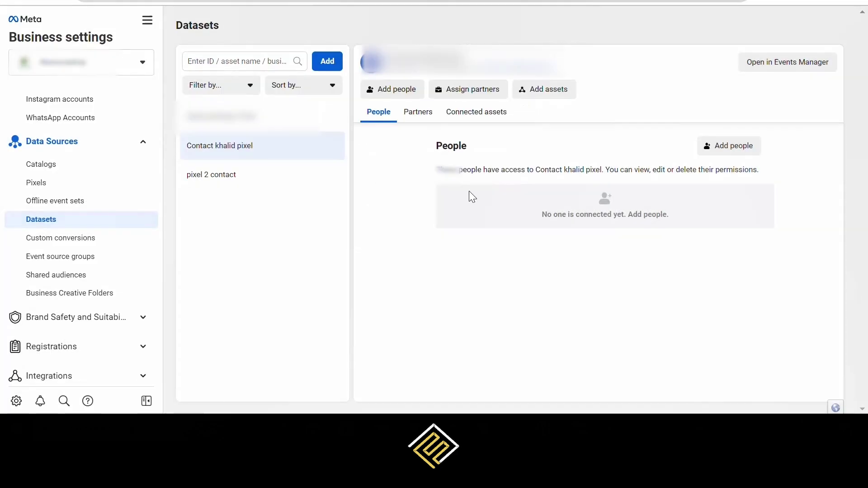
Add the newly created ad account as a connected asset of the "pixel 2 contact" dataset
{"action": "left_click", "coordinate": [312, 185]}
{"action": "left_click", "coordinate": [546, 90]}
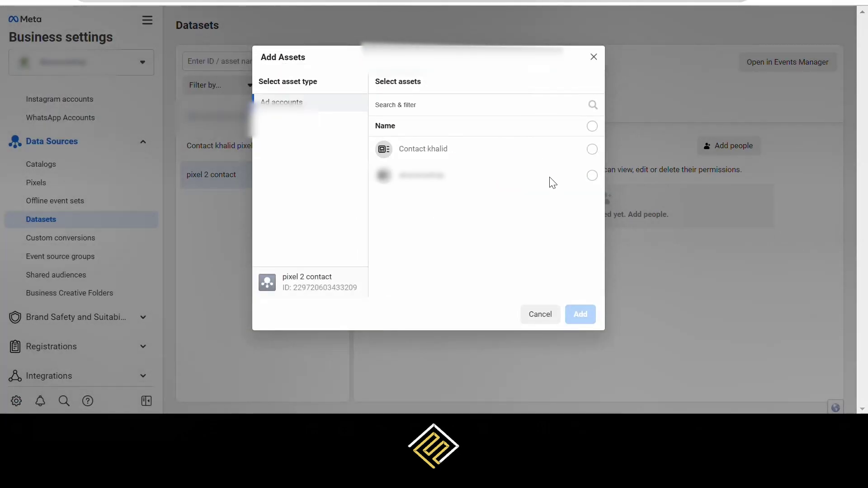
{"action": "left_click", "coordinate": [566, 154]}
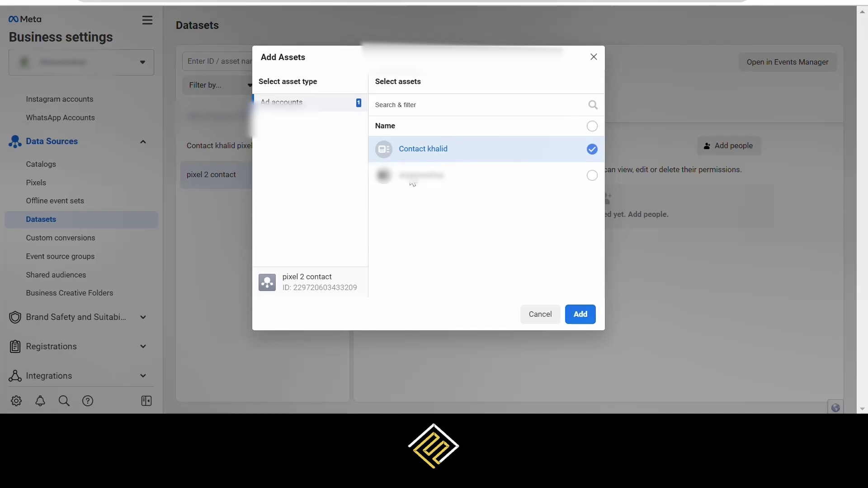
{"action": "left_click_drag", "start_coordinate": [402, 148], "coordinate": [452, 149]}
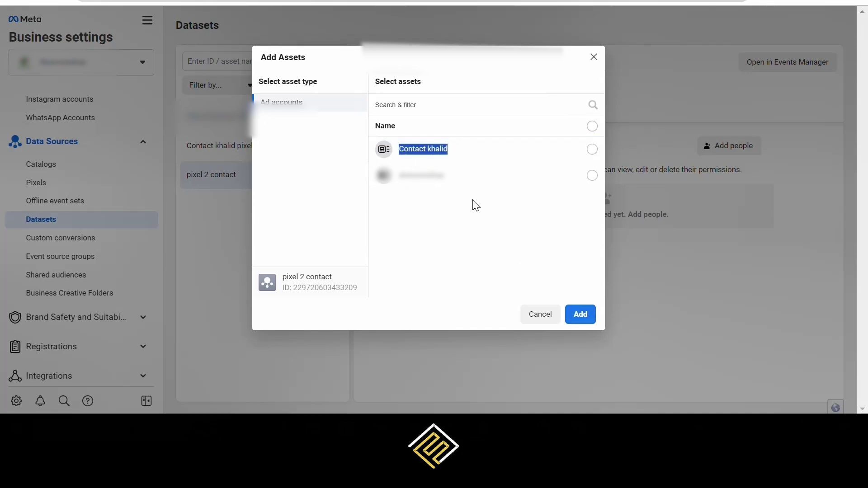
{"action": "left_click", "coordinate": [591, 149]}
{"action": "left_click", "coordinate": [581, 315]}
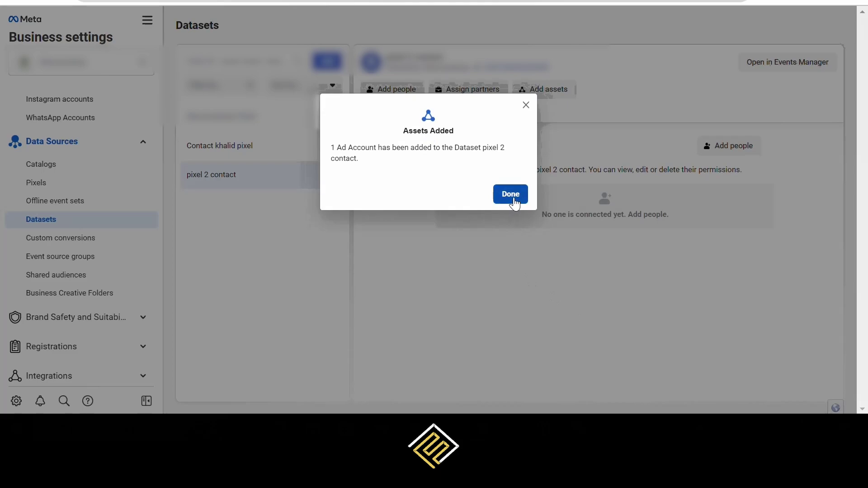
{"action": "left_click", "coordinate": [515, 198]}
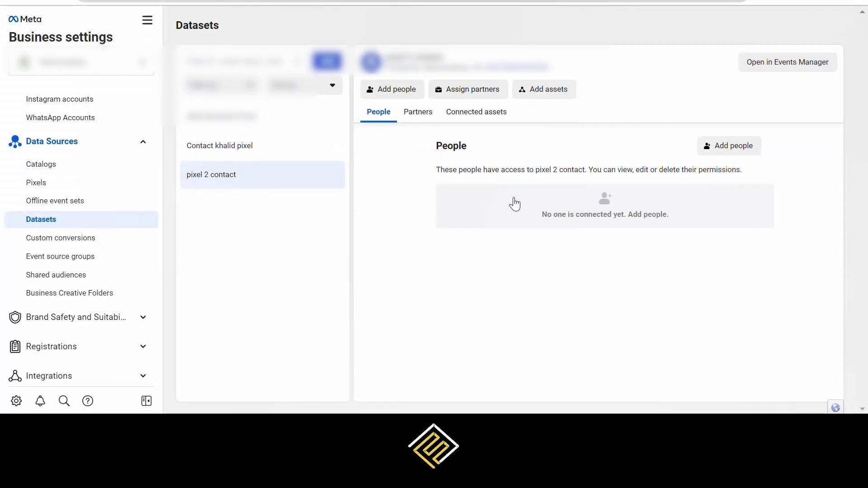
Select the first new pixel dataset, switch to the Stonner store dashboard, and add the copied pixel ID to the Facebook pixels in Online settings
{"action": "left_click", "coordinate": [297, 143]}
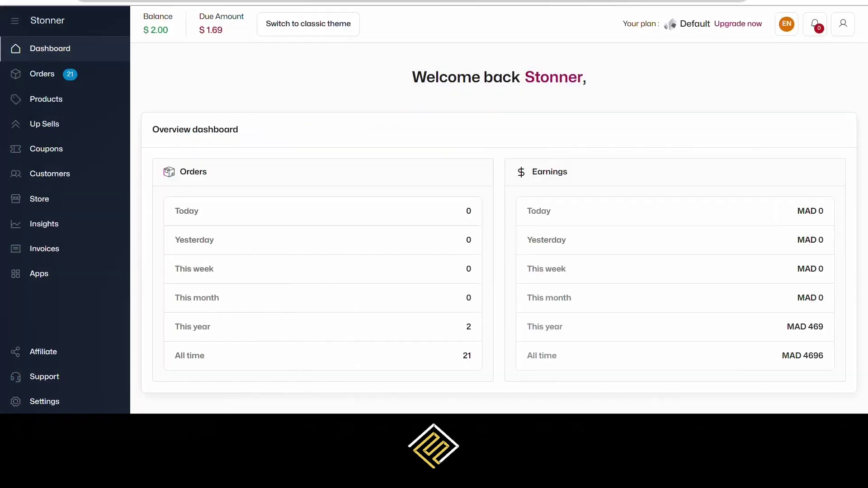
{"action": "left_click", "coordinate": [69, 407]}
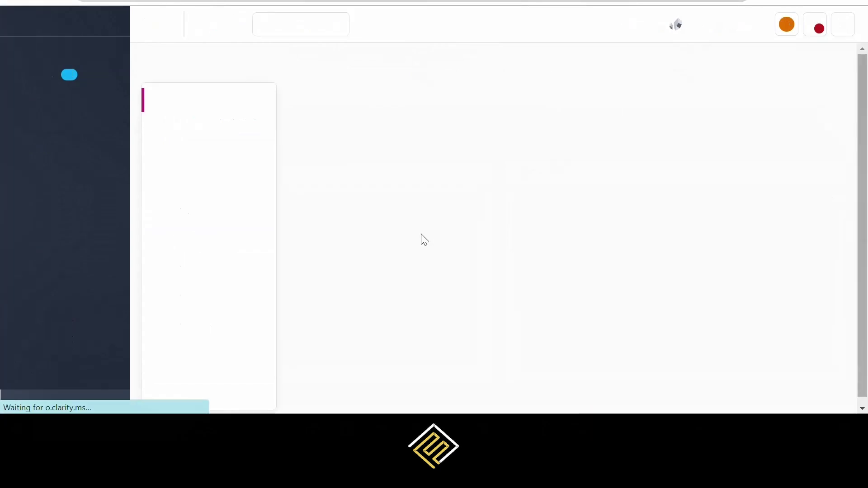
{"action": "left_click", "coordinate": [174, 162]}
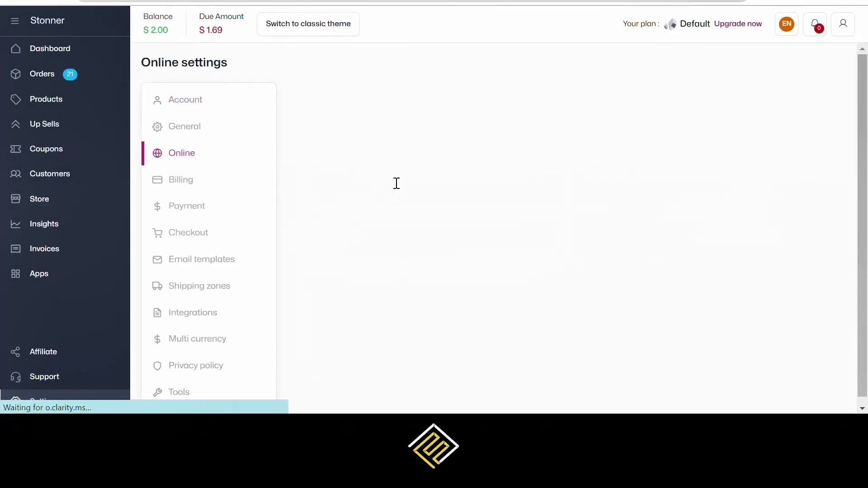
{"action": "scroll", "coordinate": [409, 203], "scroll_direction": "down", "scroll_amount": 5}
{"action": "left_click", "coordinate": [408, 230]}
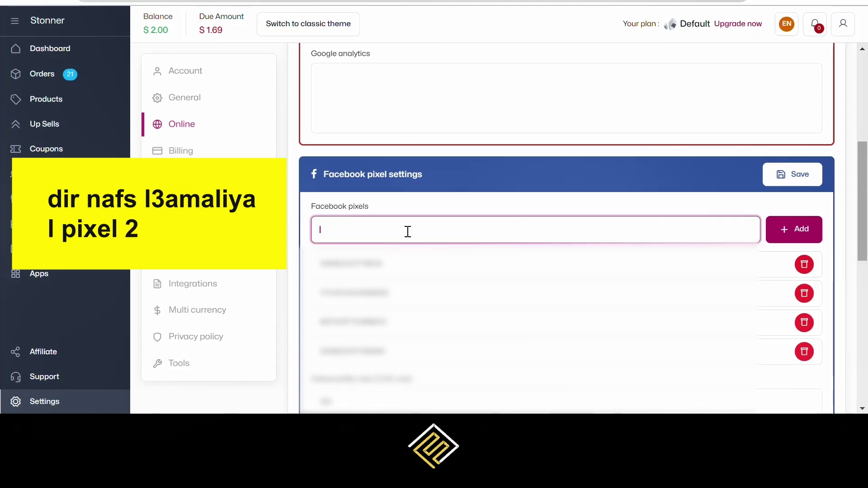
{"action": "key", "text": "ctrl+v"}
{"action": "left_click", "coordinate": [784, 233]}
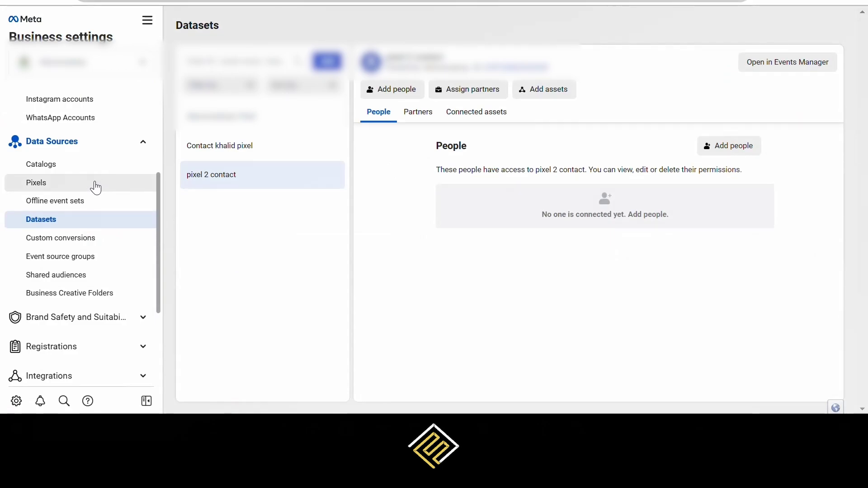
View the payment methods in the business's Billing & payments, and open the business payment form, closing it without adding a method
{"action": "scroll", "coordinate": [96, 187], "scroll_direction": "down", "scroll_amount": 3}
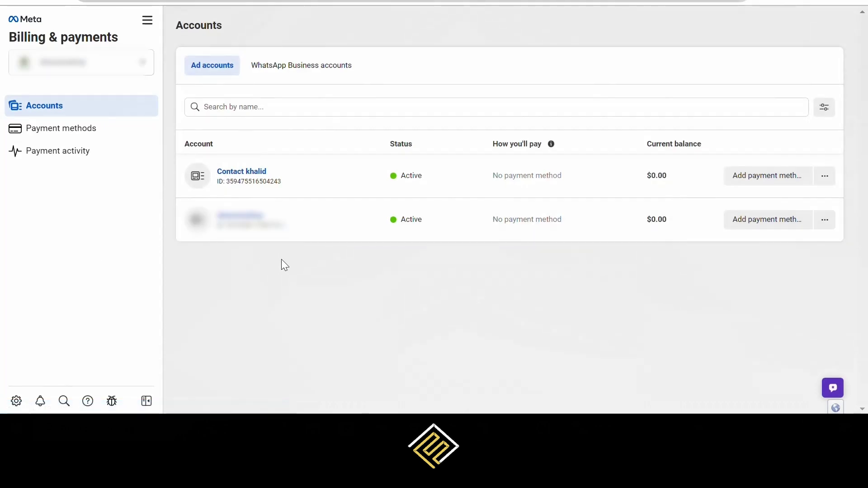
{"action": "left_click", "coordinate": [84, 140]}
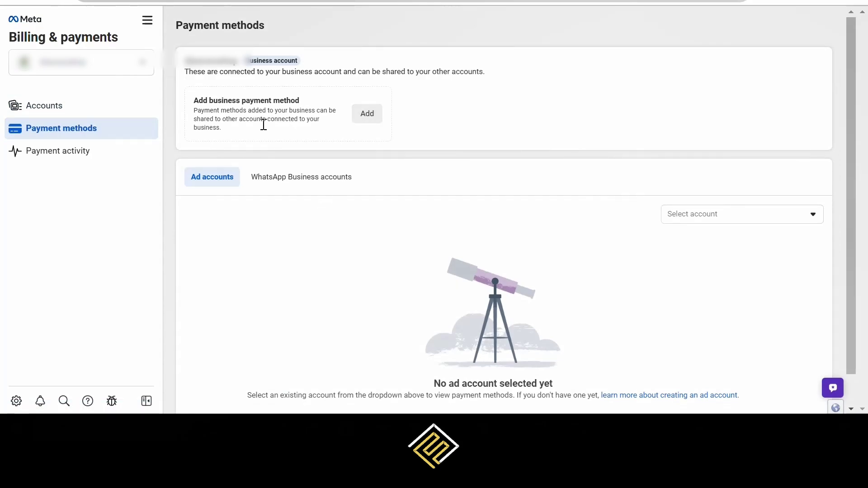
{"action": "left_click", "coordinate": [372, 117]}
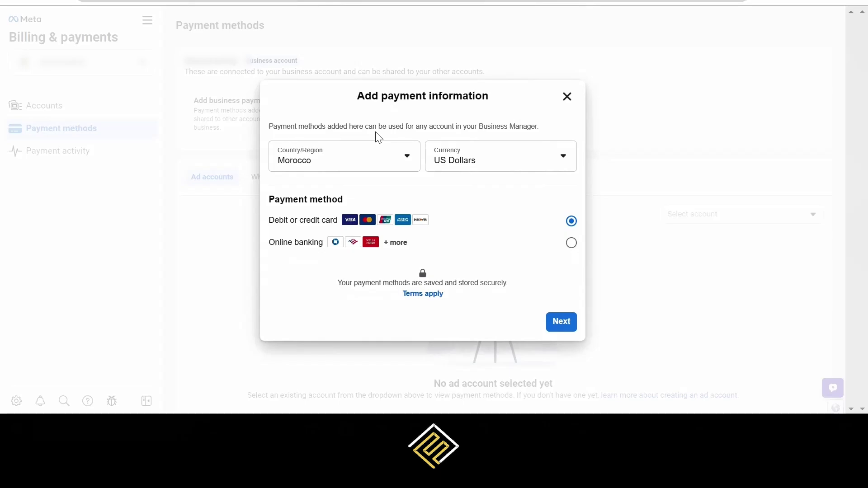
{"action": "left_click", "coordinate": [569, 99]}
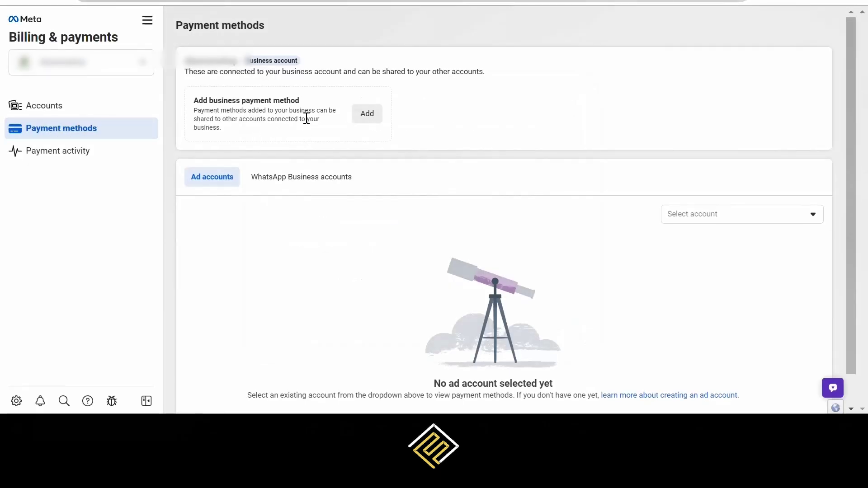
View the debit or credit card form for a business payment method, and close it without entering card details
{"action": "left_click", "coordinate": [367, 117]}
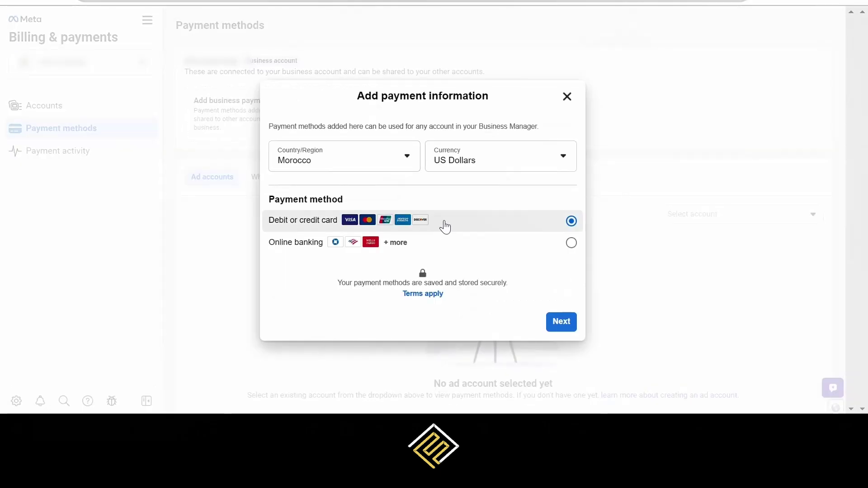
{"action": "left_click", "coordinate": [560, 324]}
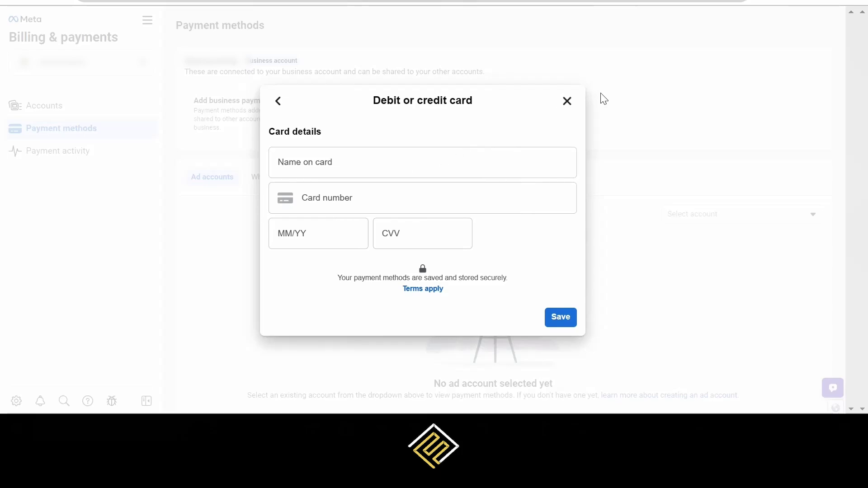
{"action": "left_click", "coordinate": [568, 101]}
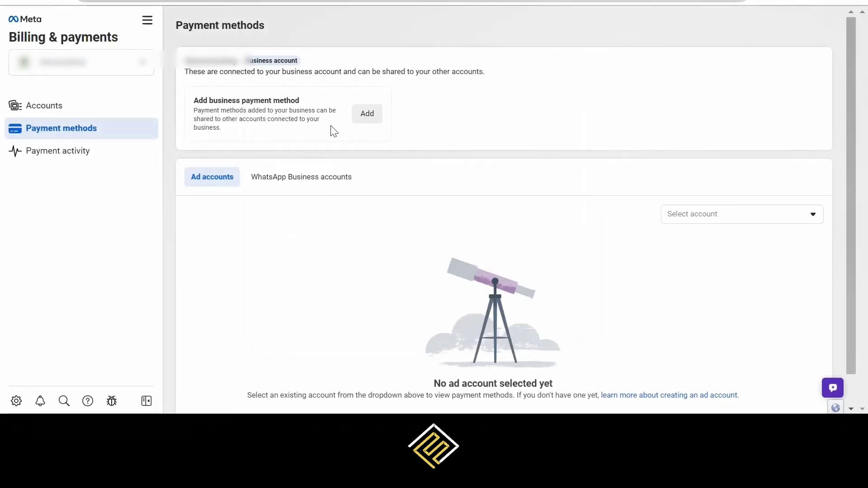
View the new ad account's payment activity, and go through its payment setup as far as the payment method choices, closing it without adding one
{"action": "left_click", "coordinate": [59, 158]}
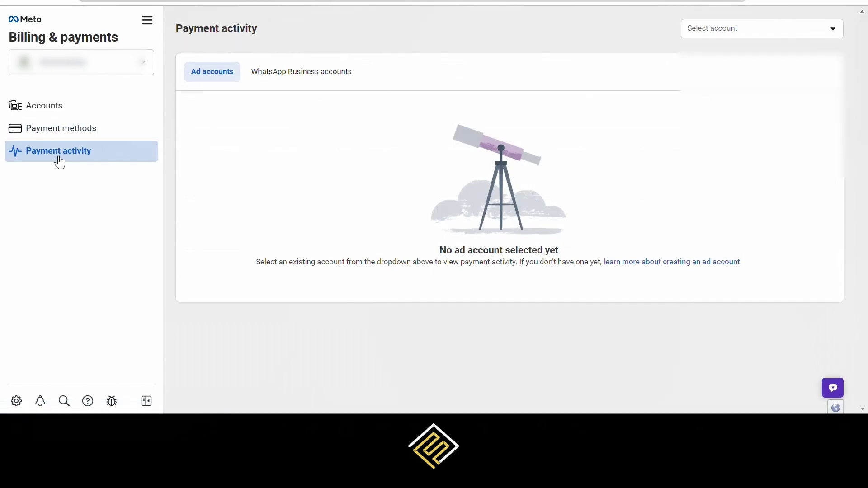
{"action": "left_click", "coordinate": [729, 32]}
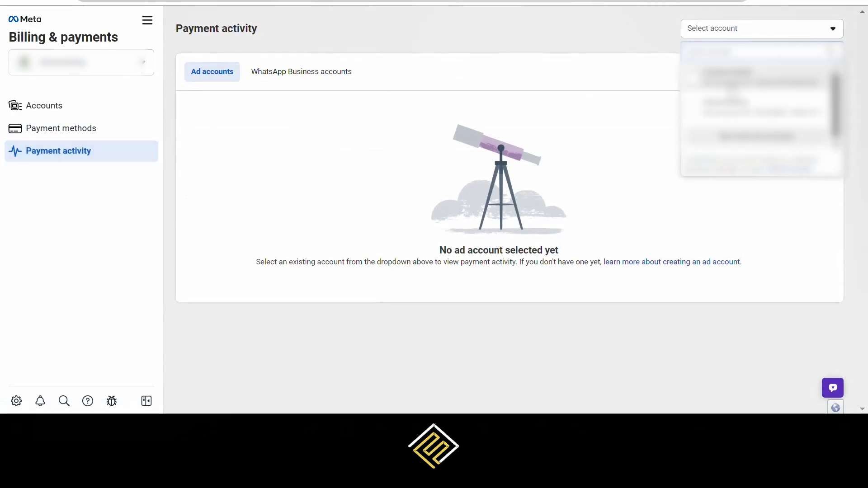
{"action": "left_click", "coordinate": [730, 79]}
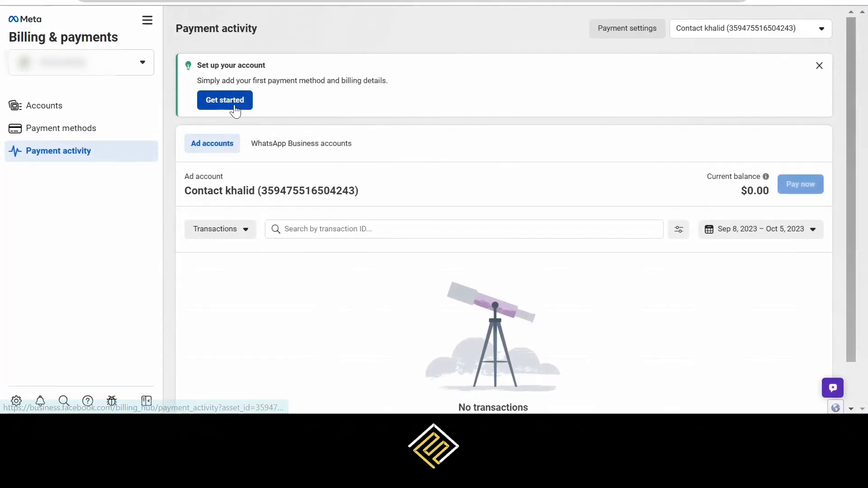
{"action": "left_click", "coordinate": [235, 108]}
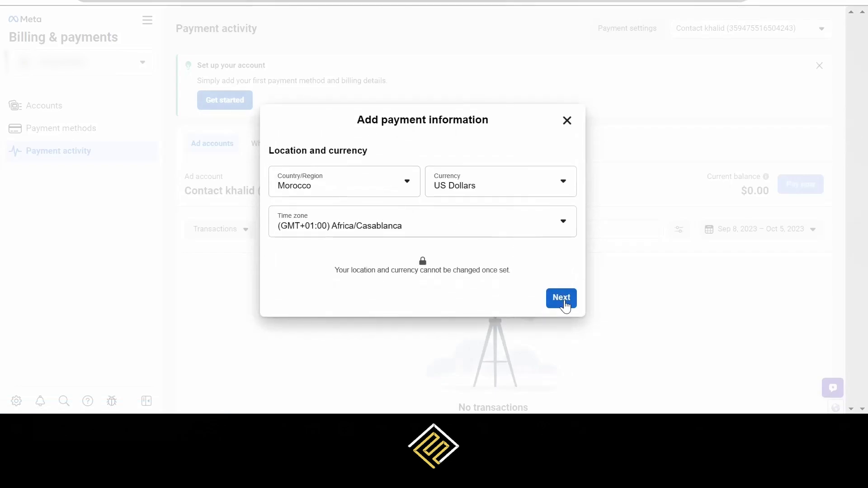
{"action": "left_click", "coordinate": [563, 303]}
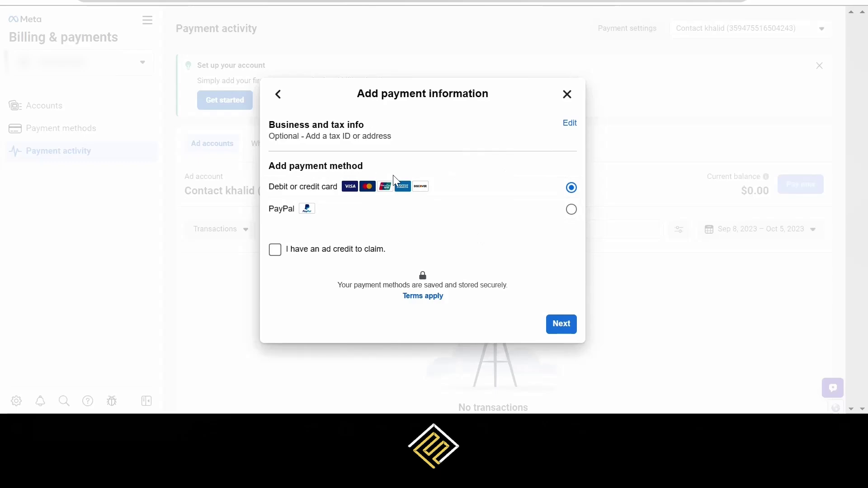
{"action": "left_click", "coordinate": [566, 94]}
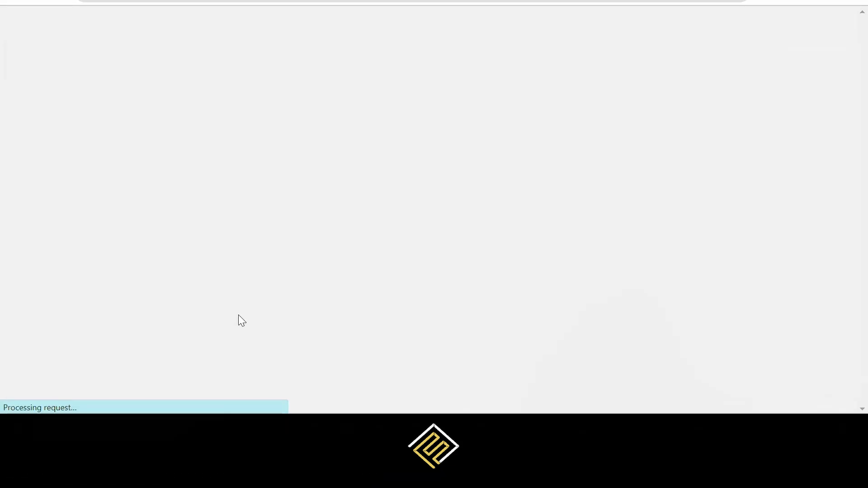
Open the Domains section in Business settings, and copy the Stonner store's web address from its storefront
{"action": "scroll", "coordinate": [27, 271], "scroll_direction": "down", "scroll_amount": 4}
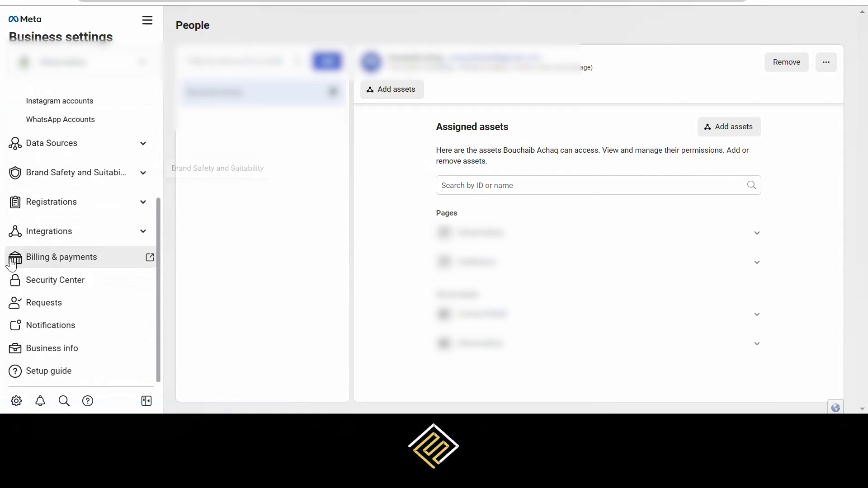
{"action": "left_click", "coordinate": [84, 176]}
{"action": "left_click", "coordinate": [69, 197]}
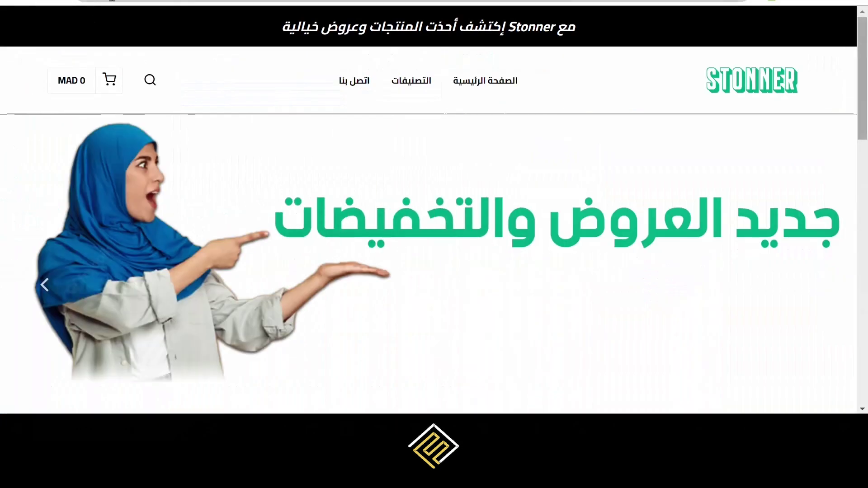
{"action": "left_click", "coordinate": [132, 2]}
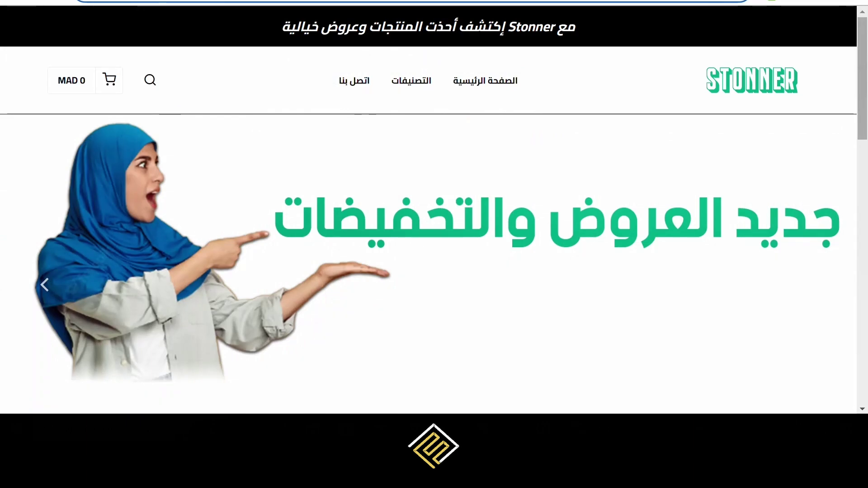
{"action": "right_click", "coordinate": [134, 2]}
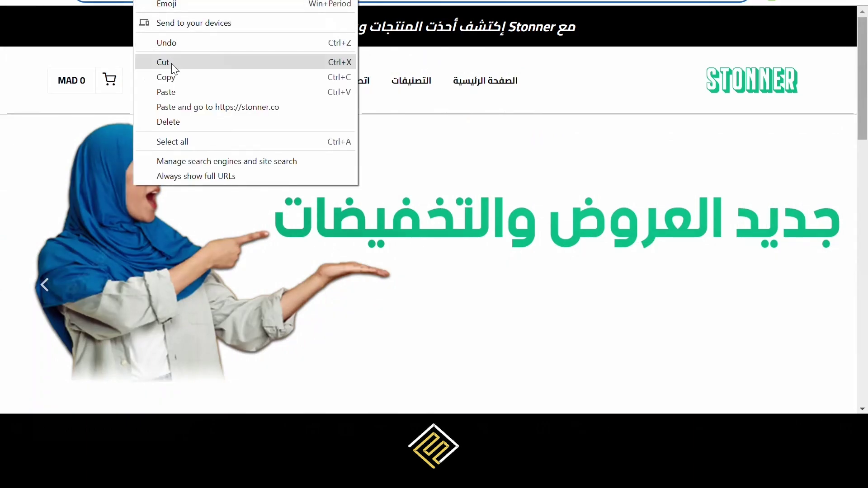
{"action": "left_click", "coordinate": [175, 78]}
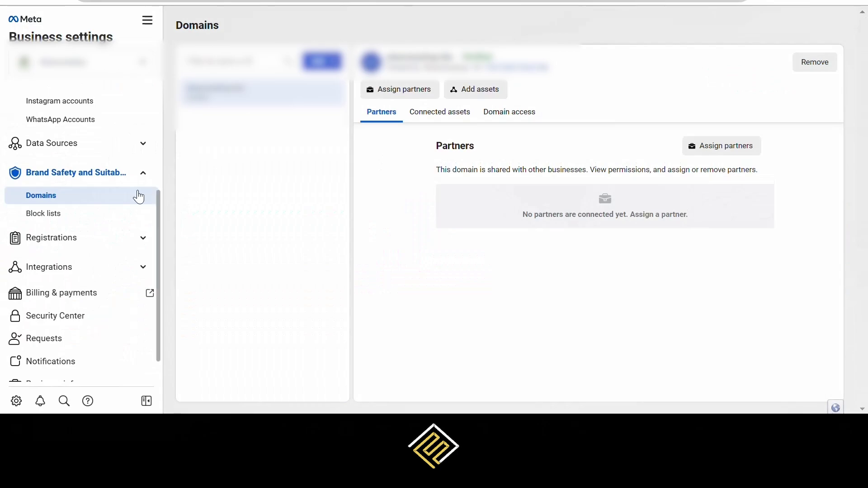
Add the copied store address as a new domain, and choose updating the DNS TXT record as its verification method
{"action": "left_click", "coordinate": [322, 61]}
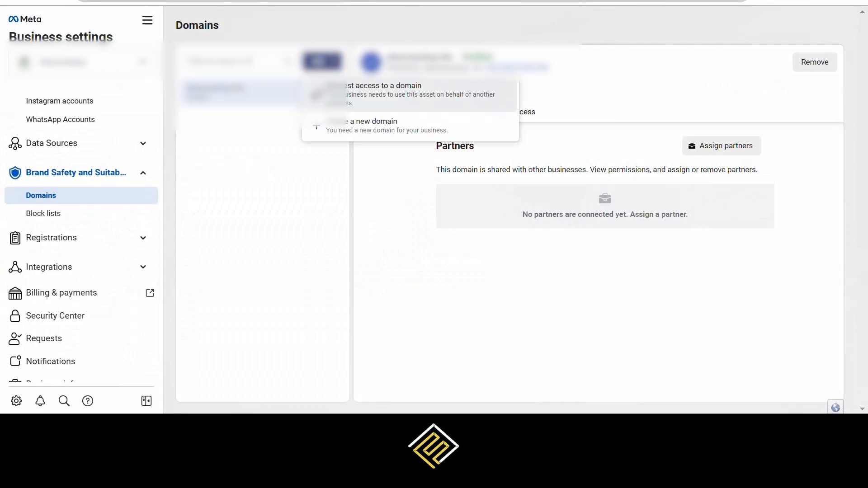
{"action": "left_click", "coordinate": [340, 128]}
{"action": "left_click", "coordinate": [408, 175]}
{"action": "right_click", "coordinate": [407, 174]}
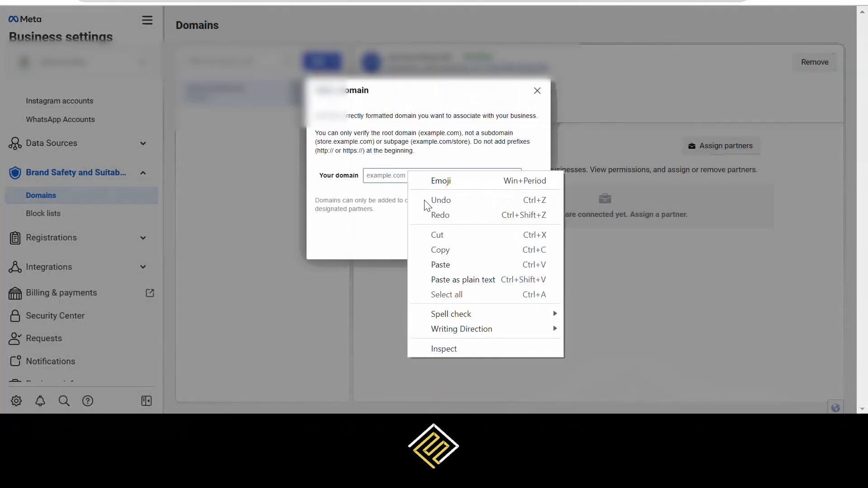
{"action": "left_click", "coordinate": [447, 263]}
{"action": "left_click", "coordinate": [526, 243]}
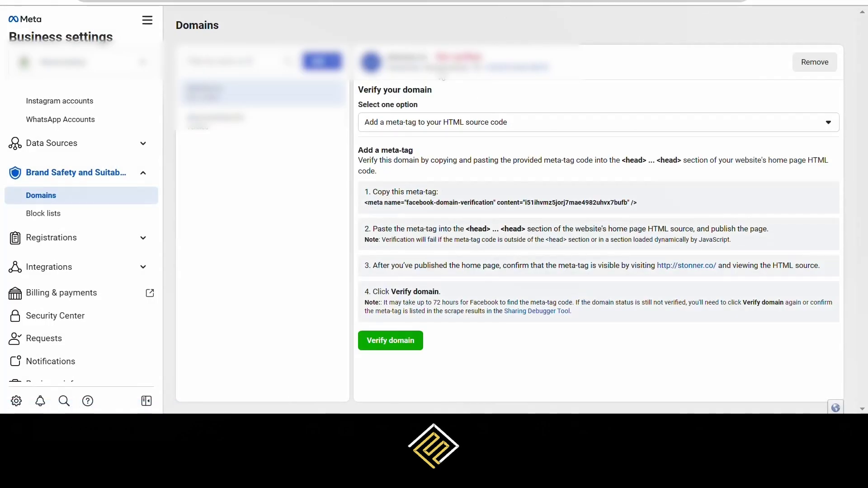
{"action": "left_click", "coordinate": [458, 127]}
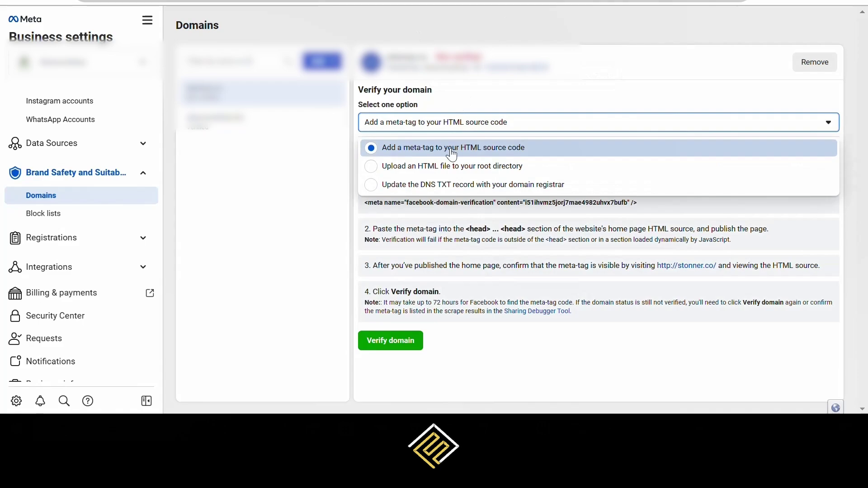
{"action": "left_click", "coordinate": [450, 194]}
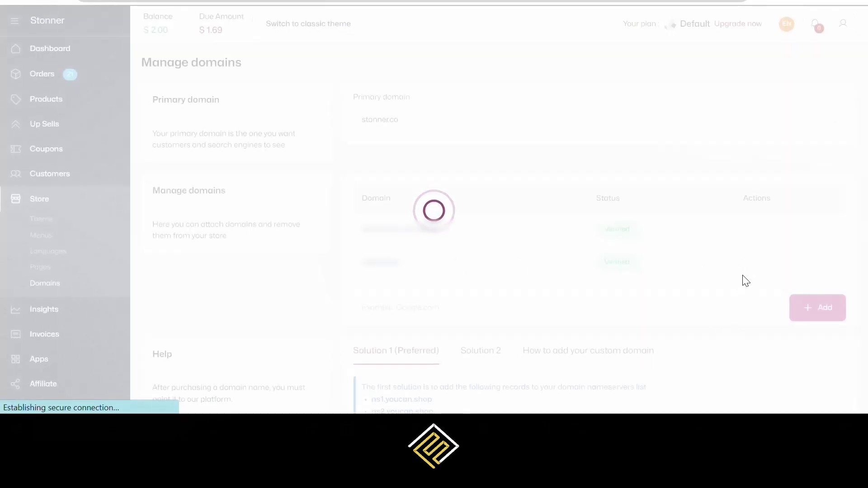
Add a TXT record named @ with the domain verification code as content to the store domain's DNS, and verify the domain in Meta Business settings
{"action": "left_click", "coordinate": [745, 264]}
{"action": "left_click", "coordinate": [415, 136]}
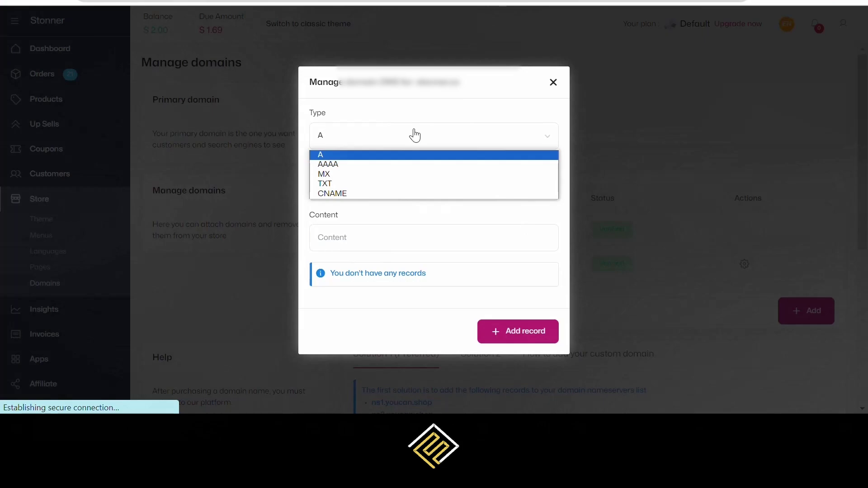
{"action": "left_click", "coordinate": [389, 183]}
{"action": "left_click", "coordinate": [385, 173]}
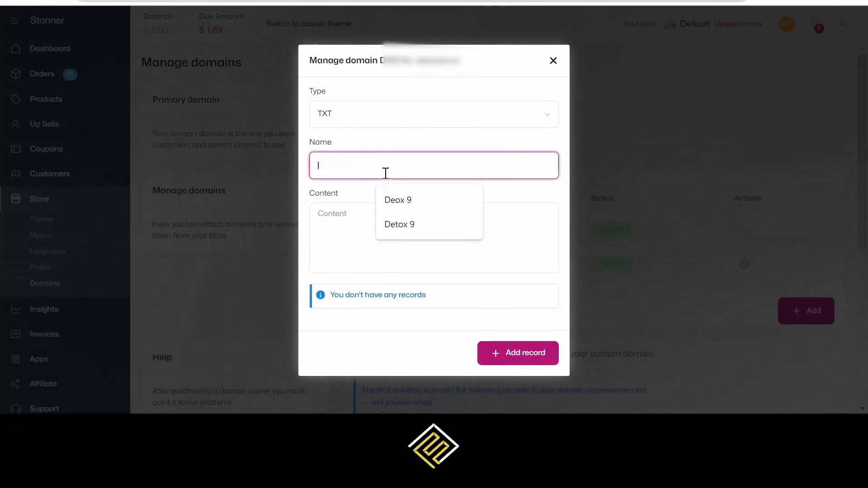
{"action": "type", "text": "@"}
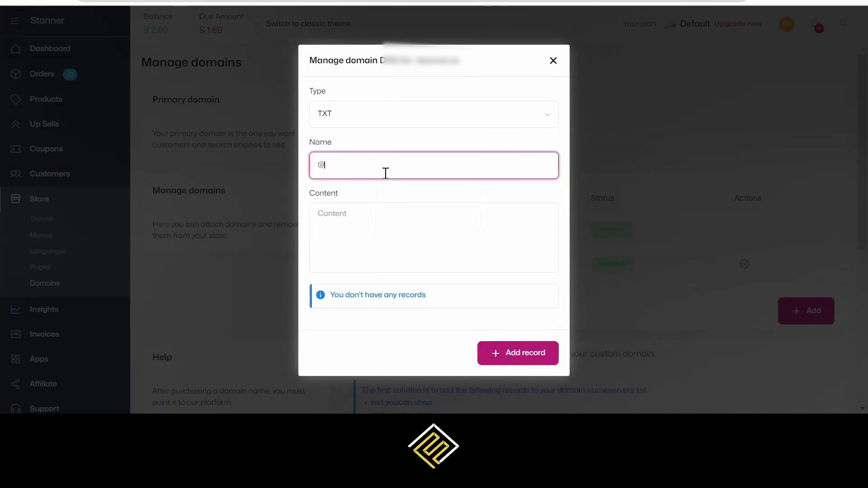
{"action": "right_click", "coordinate": [415, 235]}
{"action": "left_click", "coordinate": [450, 145]}
{"action": "left_click", "coordinate": [535, 358]}
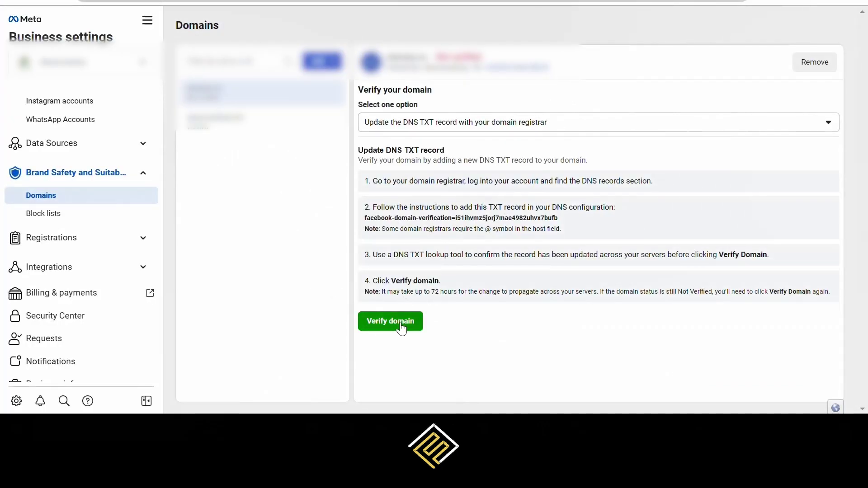
{"action": "left_click", "coordinate": [402, 329]}
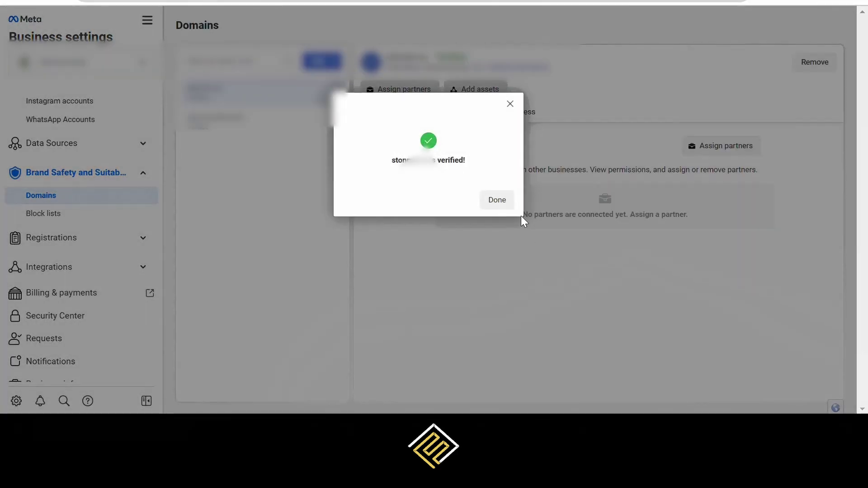
{"action": "left_click", "coordinate": [496, 200]}
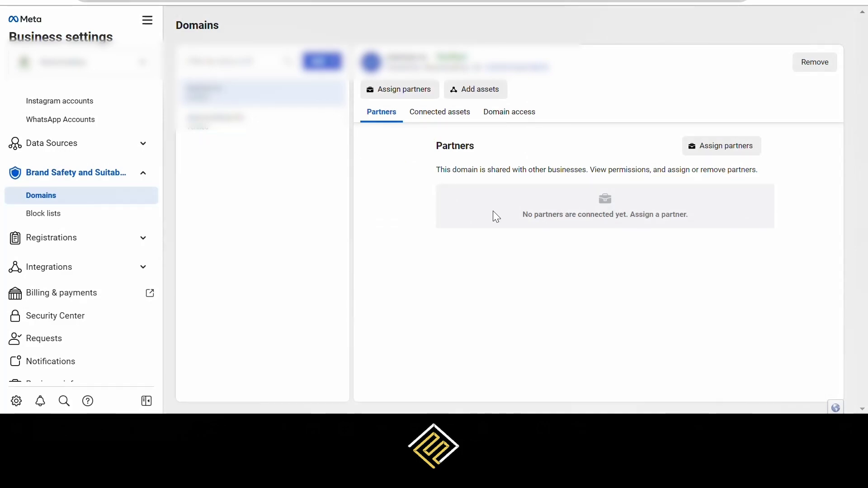
{"action": "scroll", "coordinate": [46, 274], "scroll_direction": "down", "scroll_amount": 1}
{"action": "scroll", "coordinate": [111, 297], "scroll_direction": "up", "scroll_amount": 4}
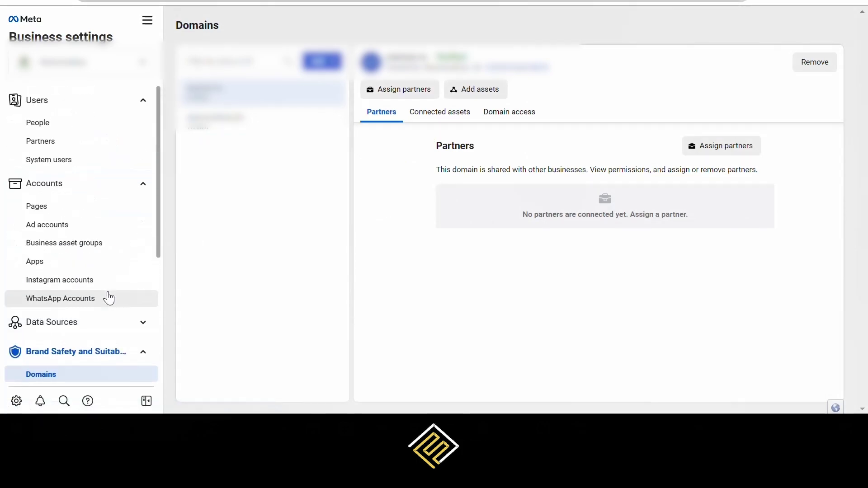
{"action": "left_click", "coordinate": [147, 28]}
{"action": "scroll", "coordinate": [210, 235], "scroll_direction": "down", "scroll_amount": 4}
{"action": "left_click", "coordinate": [230, 192]}
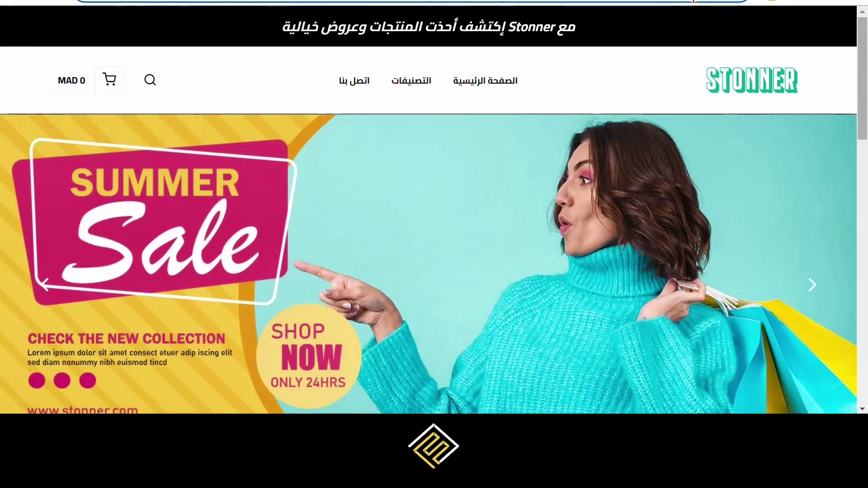
Open the massage gun's product page in the Stonner store and check its installed pixels with Meta Pixel Helper
{"action": "scroll", "coordinate": [460, 124], "scroll_direction": "down", "scroll_amount": 5}
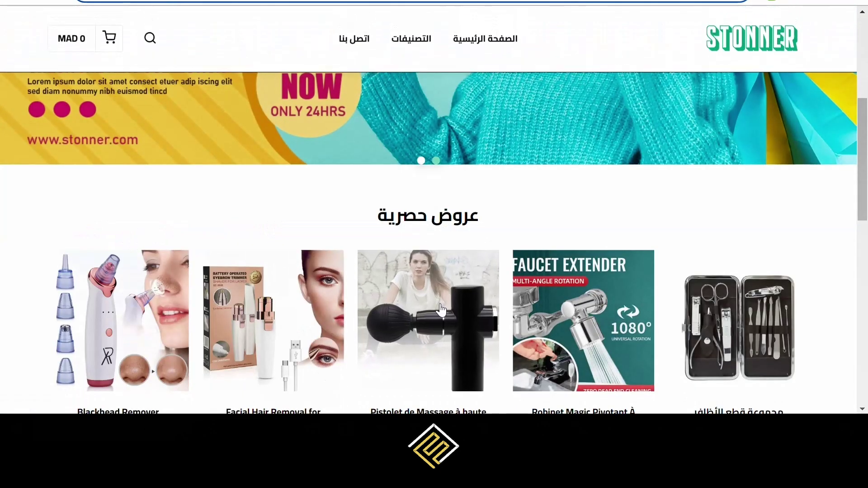
{"action": "left_click", "coordinate": [441, 310]}
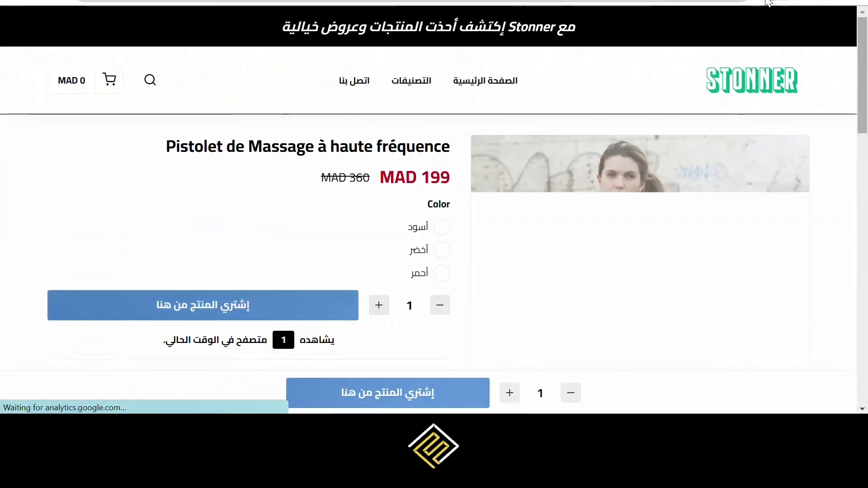
{"action": "left_click", "coordinate": [767, 2]}
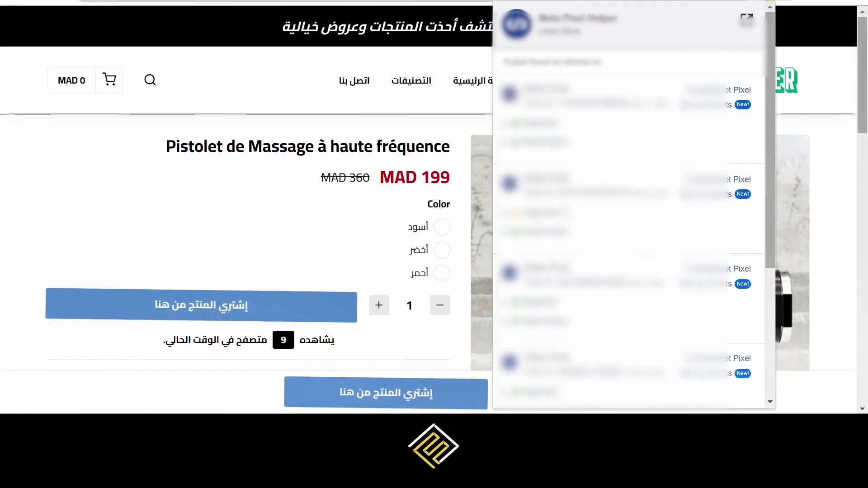
{"action": "scroll", "coordinate": [633, 227], "scroll_direction": "down", "scroll_amount": 4}
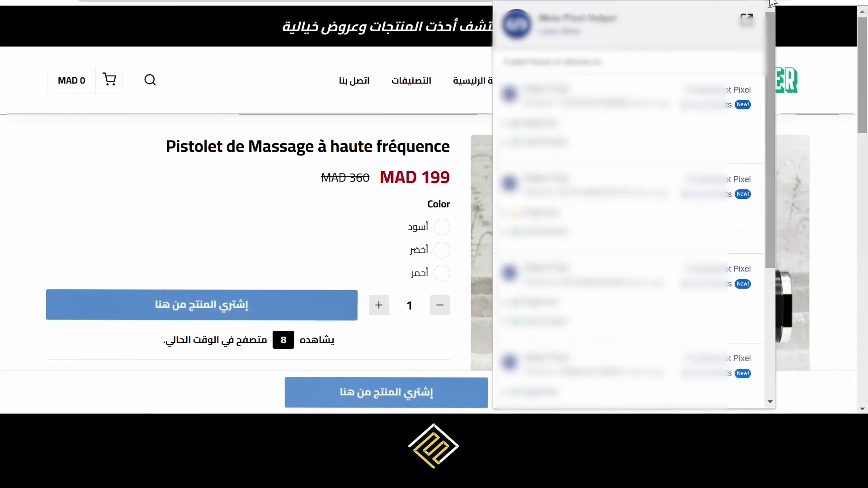
{"action": "key", "text": "Escape"}
Submit a test order for the massage gun in black (أسود), with "test" as name and address and a placeholder phone number
{"action": "scroll", "coordinate": [459, 200], "scroll_direction": "down", "scroll_amount": 2}
{"action": "left_click", "coordinate": [442, 135]}
{"action": "scroll", "coordinate": [440, 174], "scroll_direction": "down", "scroll_amount": 2}
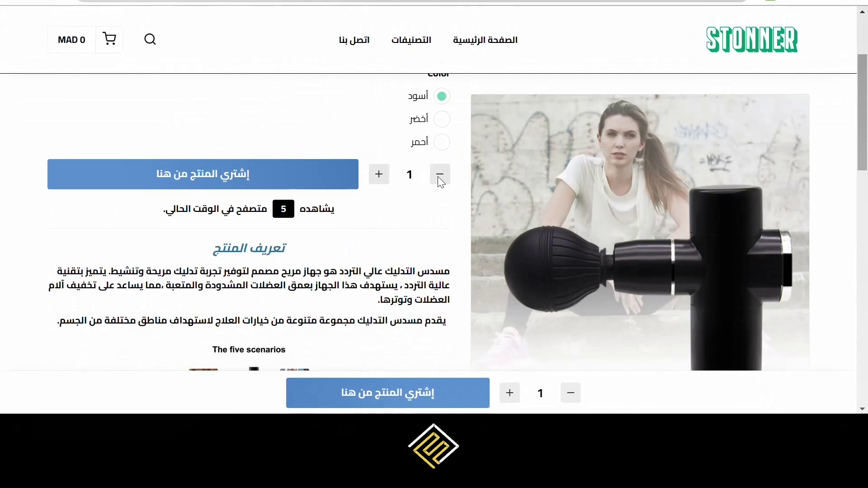
{"action": "left_click", "coordinate": [275, 138]}
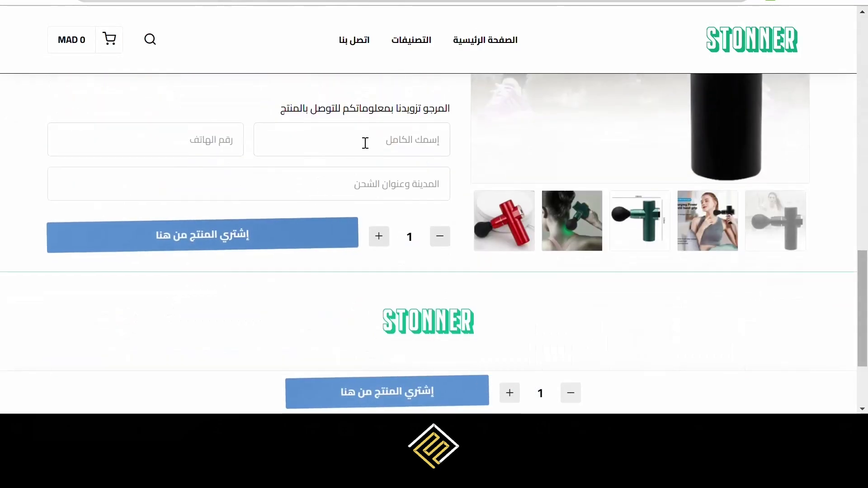
{"action": "left_click", "coordinate": [365, 142]}
{"action": "left_click", "coordinate": [330, 179]}
{"action": "left_click", "coordinate": [232, 144]}
{"action": "key", "text": "Down"}
{"action": "key", "text": "Return"}
{"action": "left_click", "coordinate": [201, 187]}
{"action": "type", "text": "test"}
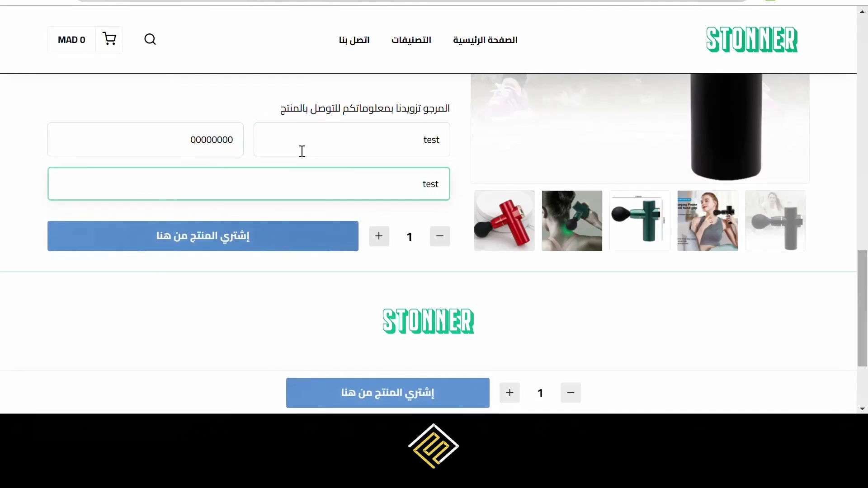
{"action": "left_click", "coordinate": [279, 245]}
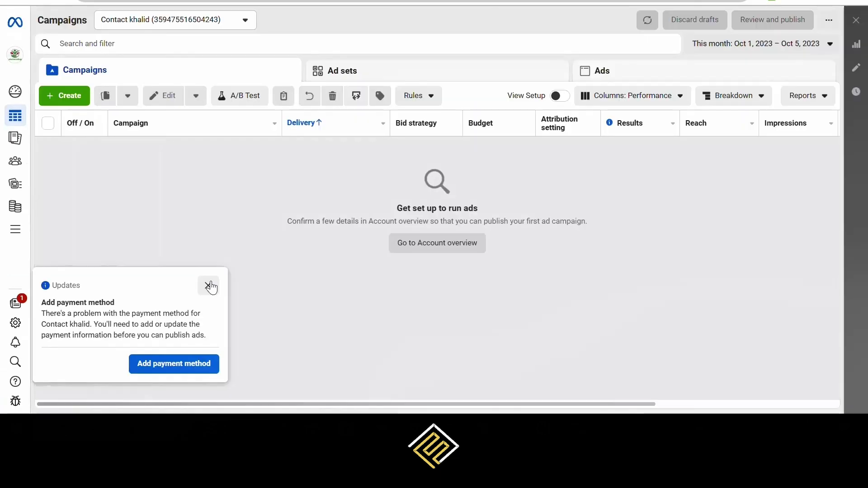
Dismiss the payment method notice and create a new campaign with the Sales objective and the Manual sales campaign setup
{"action": "left_click", "coordinate": [209, 285]}
{"action": "left_click", "coordinate": [77, 102]}
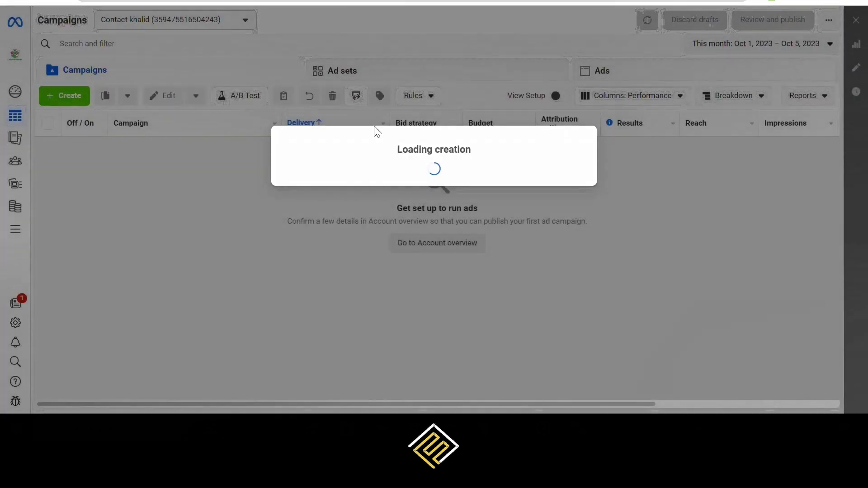
{"action": "scroll", "coordinate": [373, 237], "scroll_direction": "down", "scroll_amount": 3}
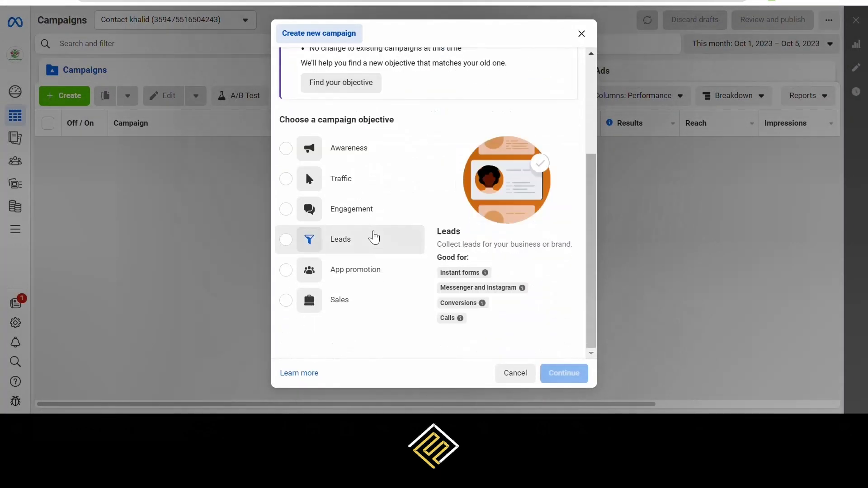
{"action": "left_click", "coordinate": [368, 300]}
{"action": "left_click", "coordinate": [563, 381]}
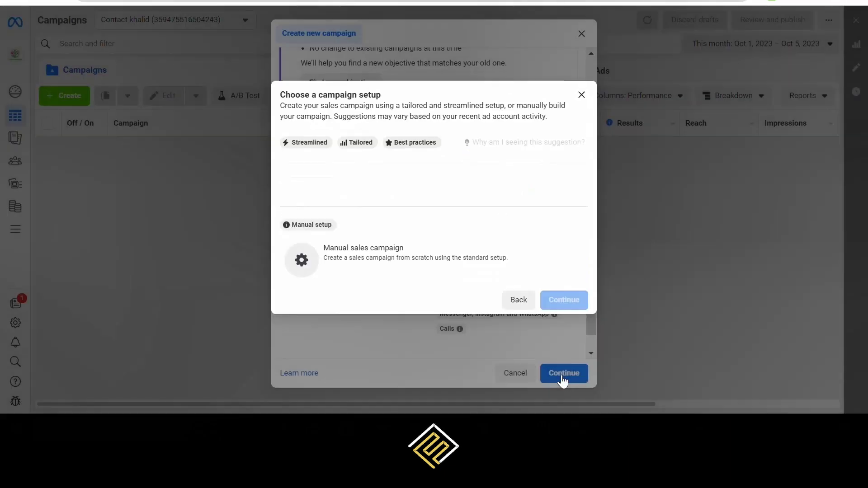
{"action": "left_click", "coordinate": [322, 234]}
{"action": "left_click", "coordinate": [572, 294]}
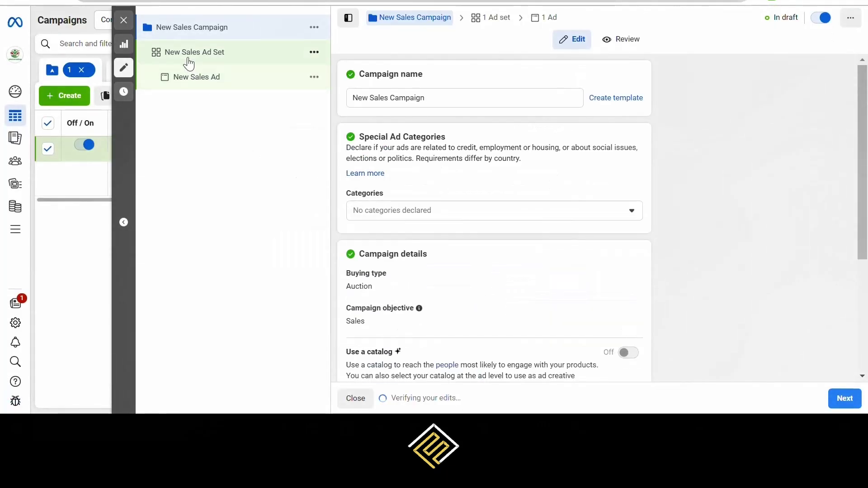
In the New Sales Ad Set, select the pixel named after the ad account and choose Purchase as the conversion event
{"action": "left_click", "coordinate": [189, 64]}
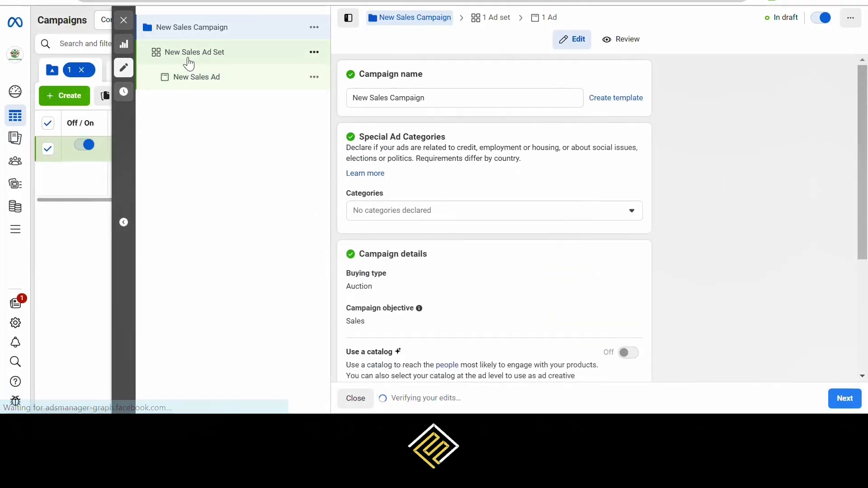
{"action": "scroll", "coordinate": [419, 156], "scroll_direction": "down", "scroll_amount": 4}
{"action": "left_click", "coordinate": [395, 119]}
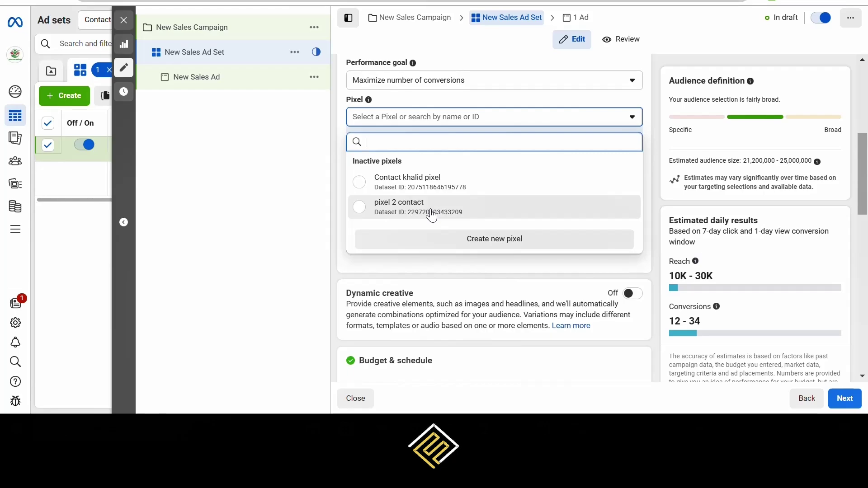
{"action": "left_click", "coordinate": [448, 188]}
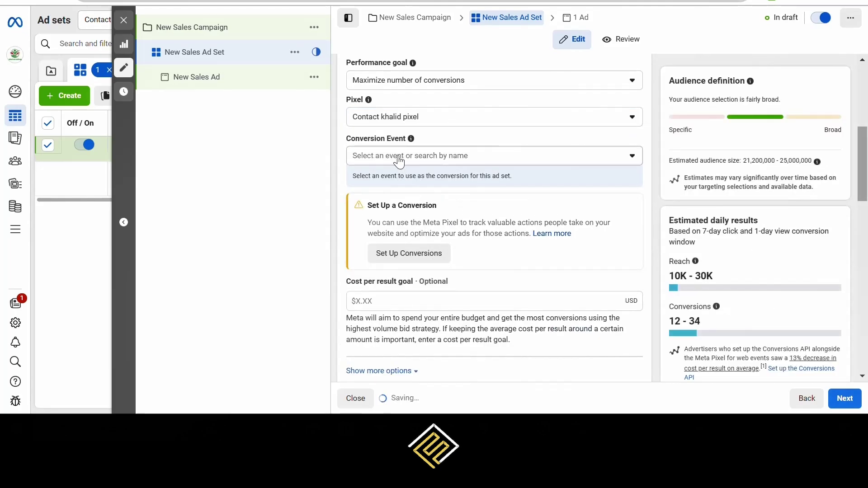
{"action": "left_click", "coordinate": [399, 176]}
{"action": "scroll", "coordinate": [432, 269], "scroll_direction": "down", "scroll_amount": 3}
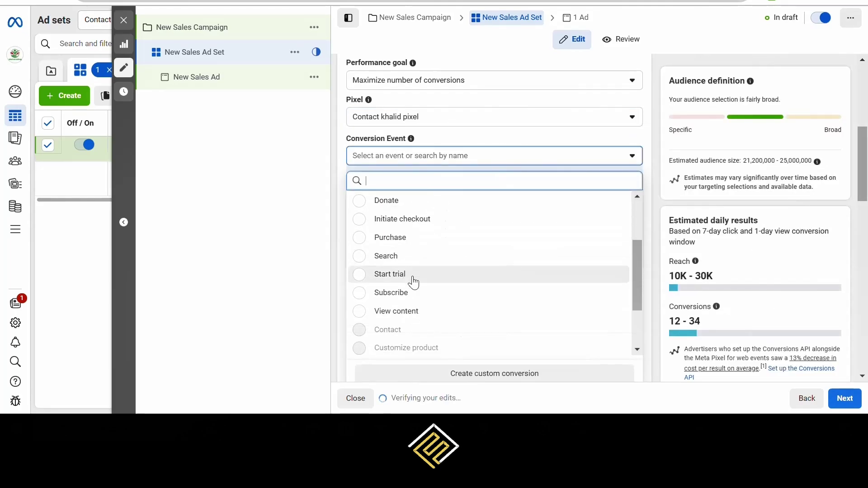
{"action": "left_click", "coordinate": [356, 240]}
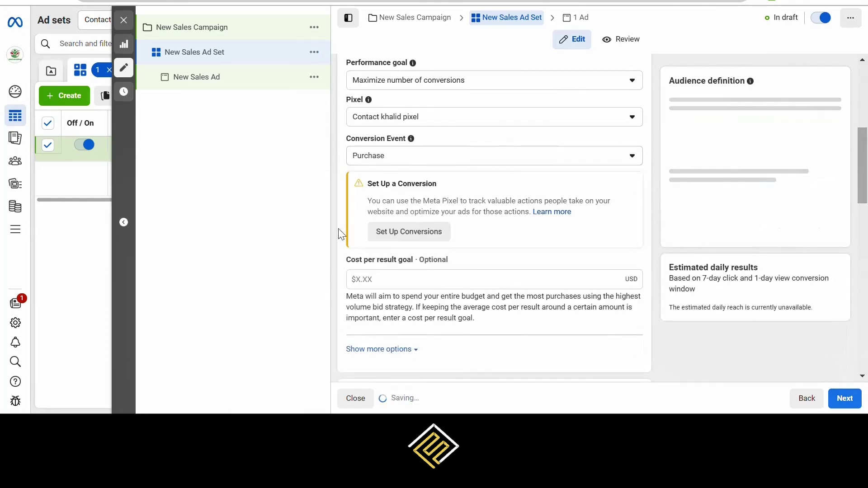
{"action": "left_click", "coordinate": [208, 127]}
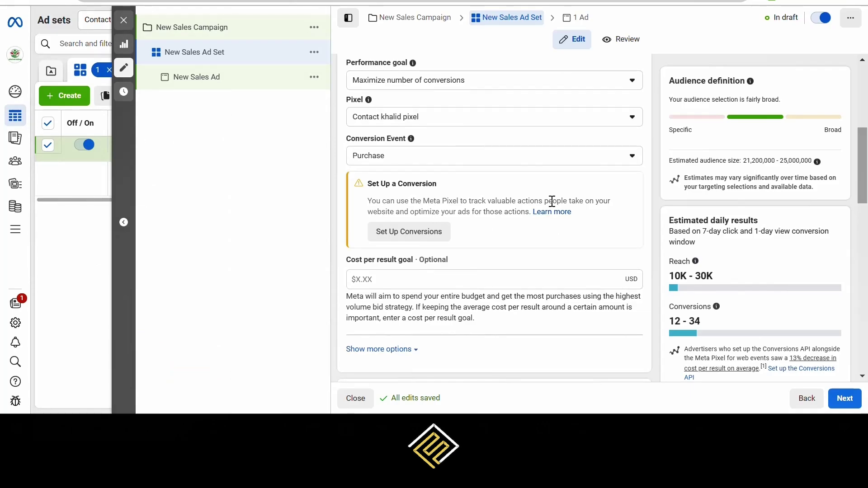
Try a daily budget of $100 for the New Sales Ad Set
{"action": "scroll", "coordinate": [553, 202], "scroll_direction": "down", "scroll_amount": 8}
{"action": "left_click", "coordinate": [553, 146]}
{"action": "left_click", "coordinate": [553, 146]}
{"action": "type", "text": "5"}
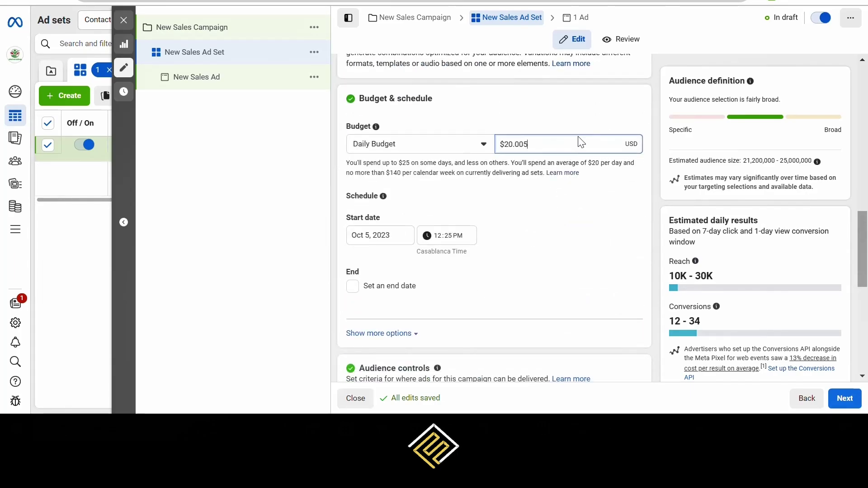
{"action": "left_click", "coordinate": [577, 143]}
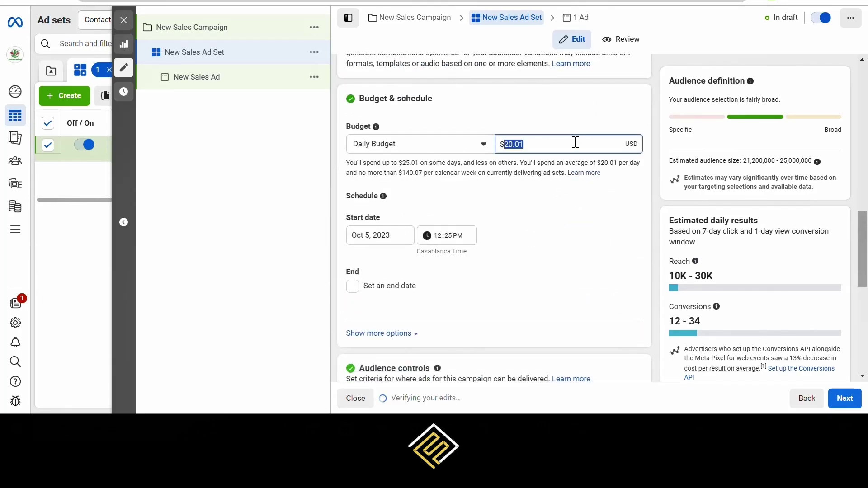
{"action": "type", "text": "100"}
{"action": "left_click", "coordinate": [691, 106]}
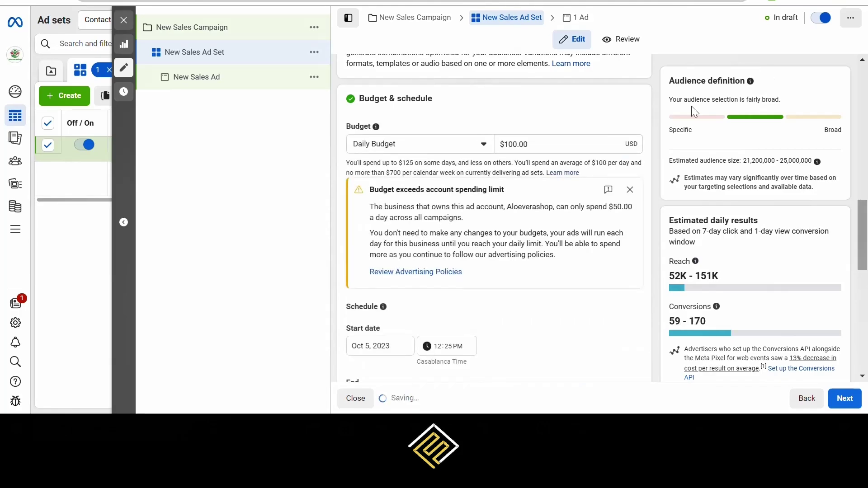
Set the ad set's daily budget to $5 and close the editor, keeping the campaign as a draft
{"action": "left_click", "coordinate": [570, 142]}
{"action": "type", "text": "5"}
{"action": "left_click", "coordinate": [631, 103]}
{"action": "scroll", "coordinate": [627, 136], "scroll_direction": "down", "scroll_amount": 4}
{"action": "scroll", "coordinate": [632, 161], "scroll_direction": "up", "scroll_amount": 12}
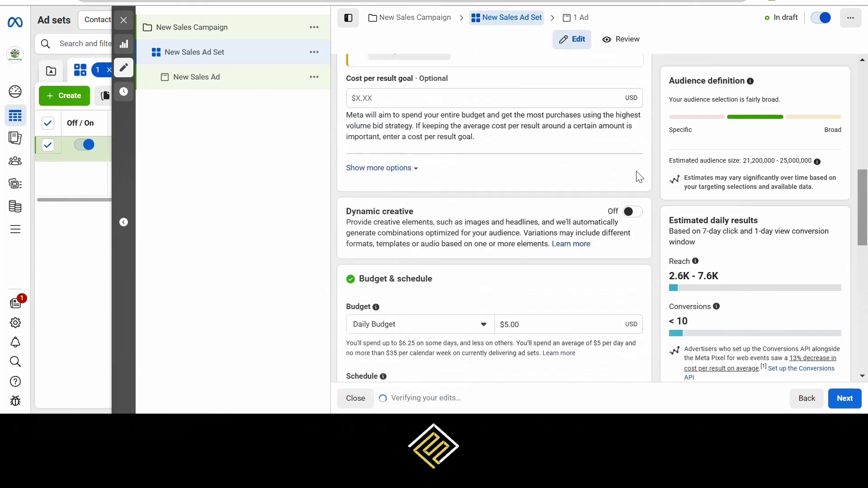
{"action": "scroll", "coordinate": [636, 168], "scroll_direction": "up", "scroll_amount": 2}
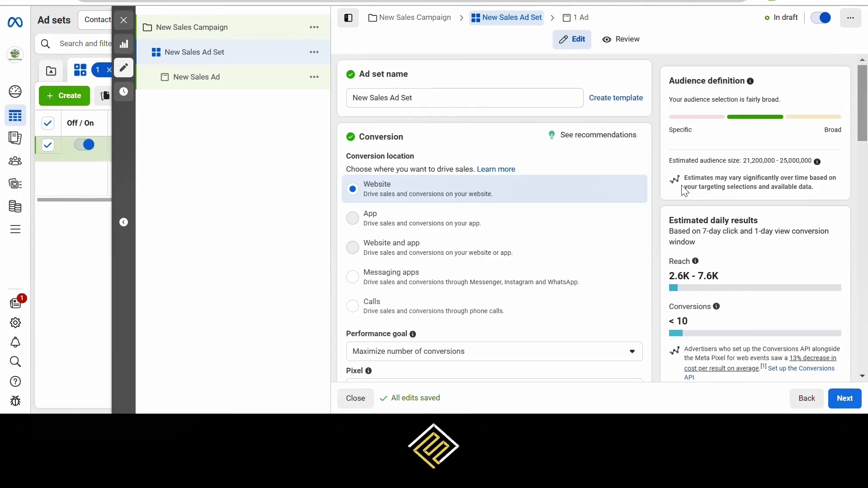
{"action": "left_click", "coordinate": [123, 20]}
{"action": "left_click", "coordinate": [453, 208]}
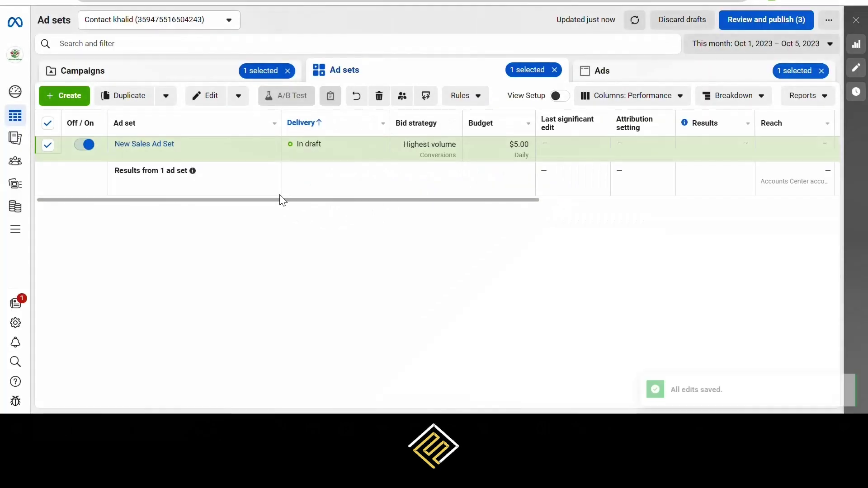